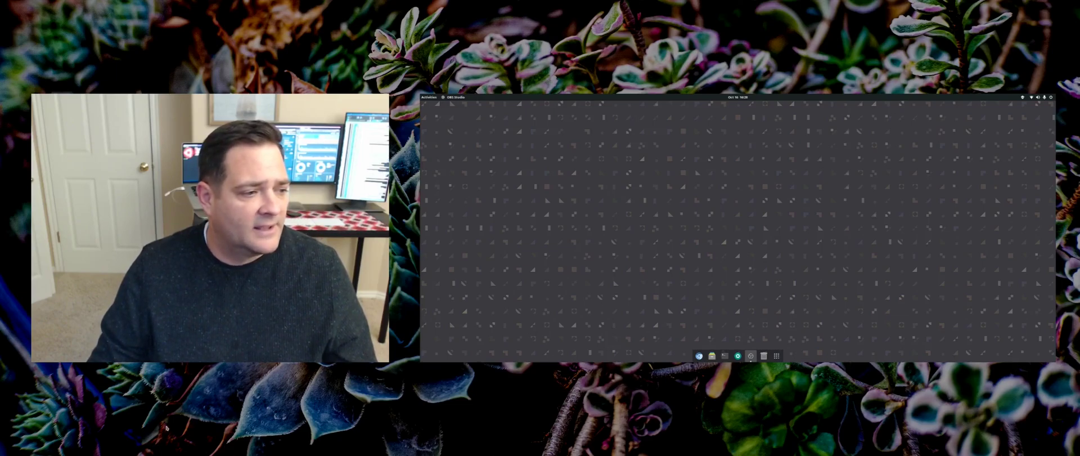
# Launch RawTherapee through the desktop's application search
pyautogui.press('super')
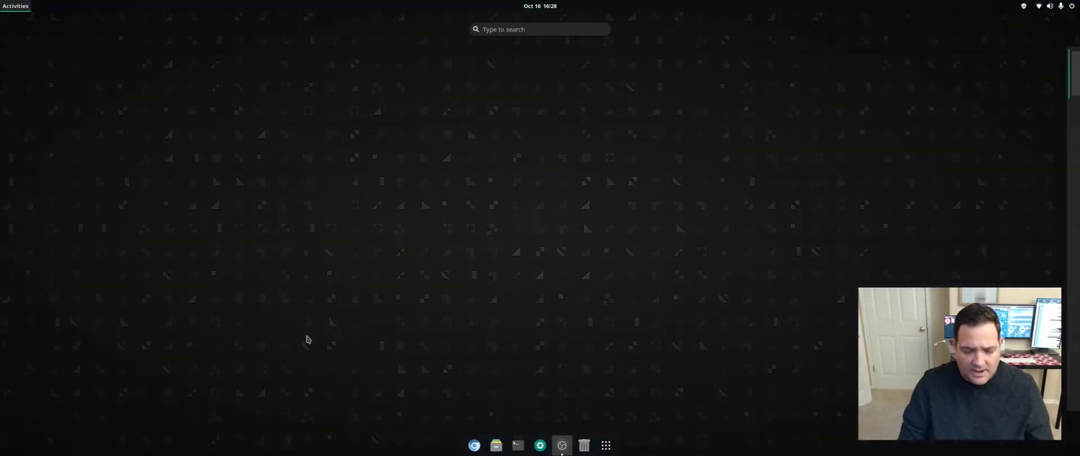
pyautogui.write('raw')
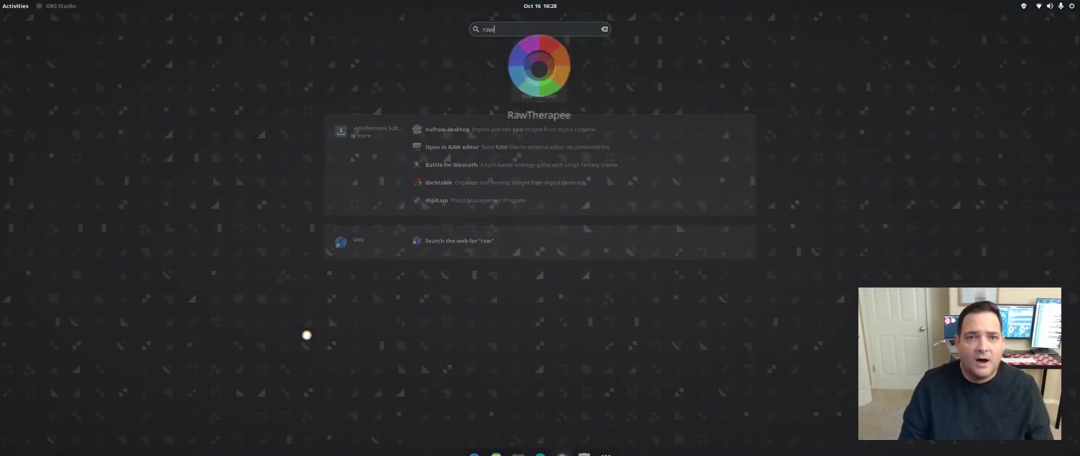
pyautogui.press('super')
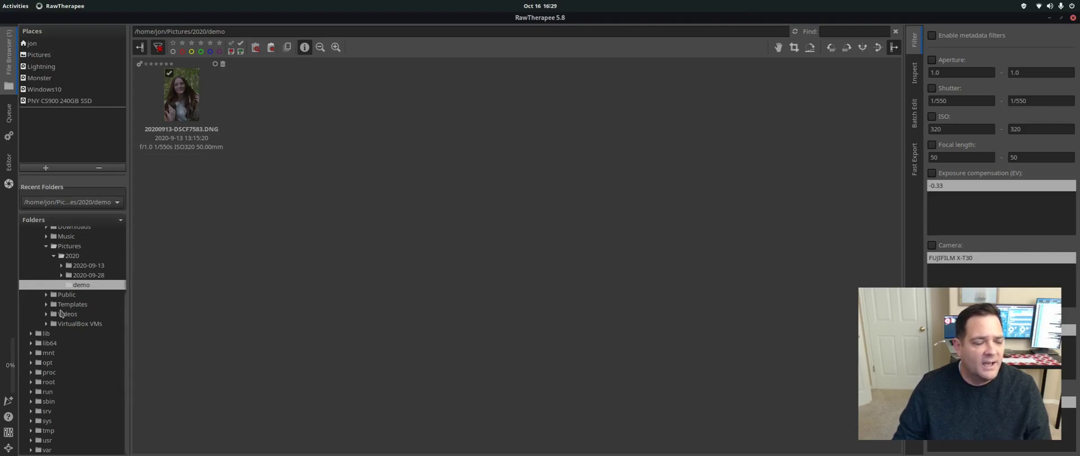
# Browse the photo thumbnails in the 2020-09-28 folder under Pictures/2020
pyautogui.scroll(3, 62, 281)
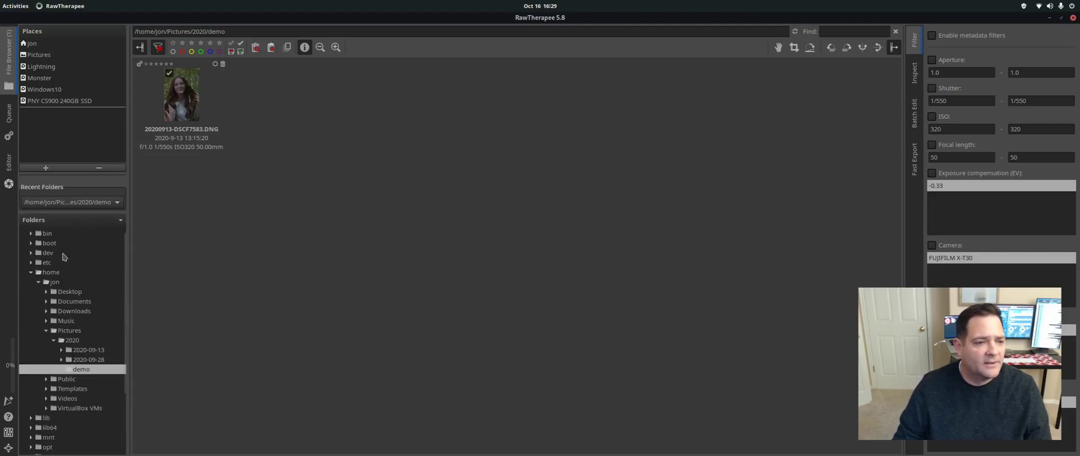
pyautogui.click(89, 359)
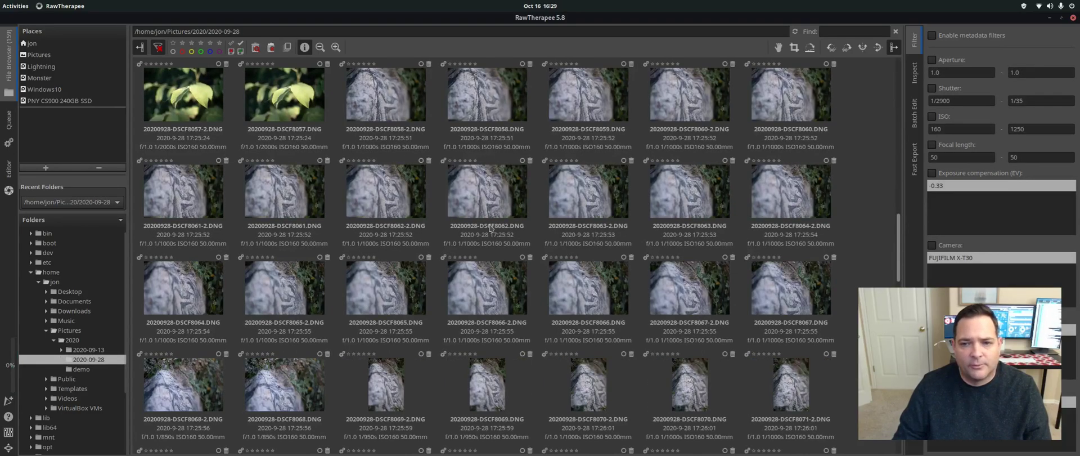
pyautogui.scroll(-3, 483, 236)
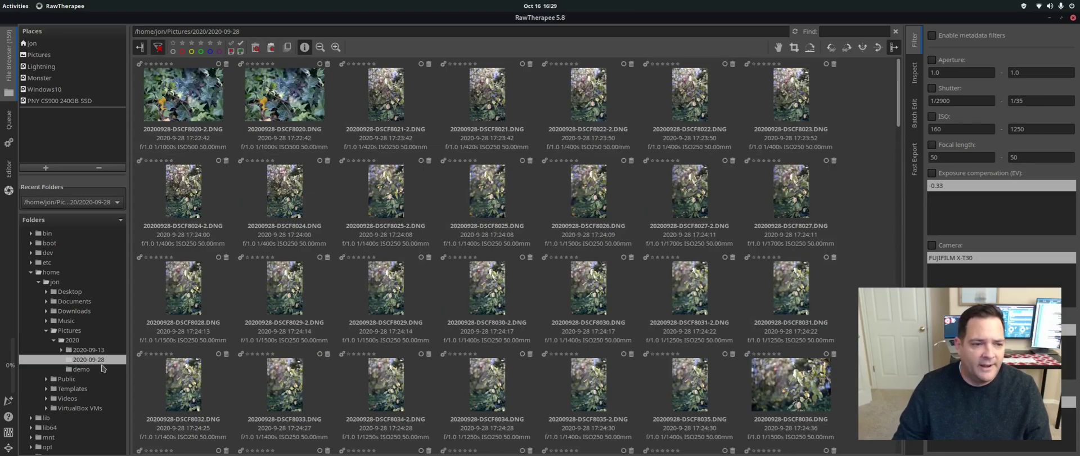
# Open 20200913-DSCF7583.DNG from the demo folder in the editor and show a before/after comparison with the before image locked
pyautogui.click(72, 370)
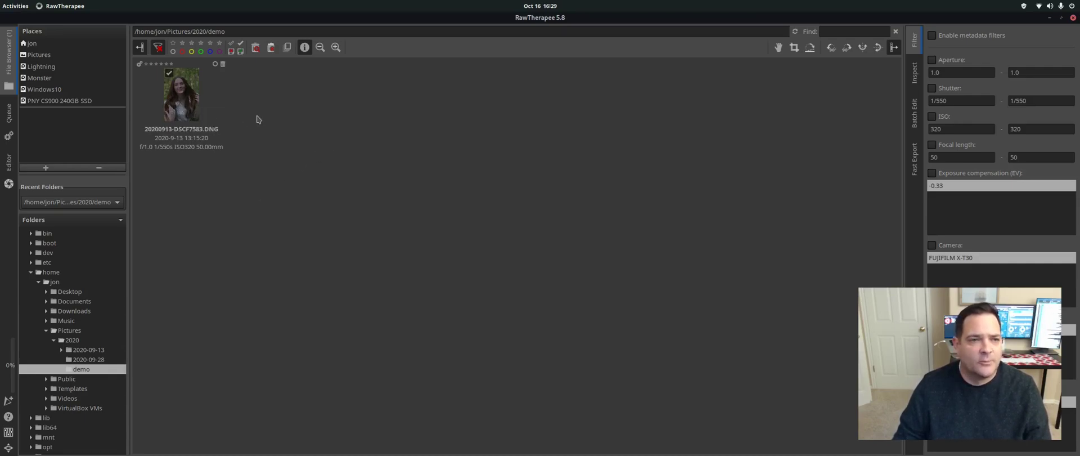
pyautogui.click(181, 108)
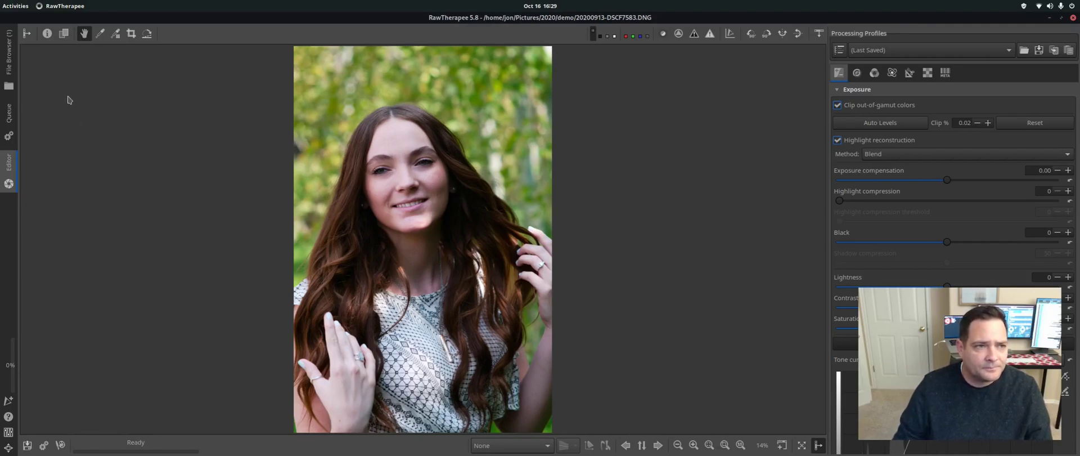
pyautogui.click(63, 34)
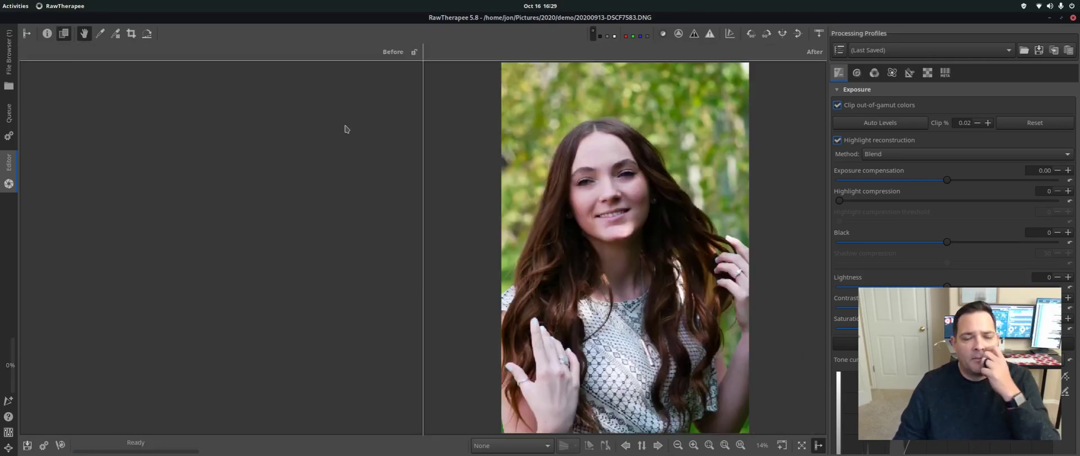
pyautogui.click(415, 53)
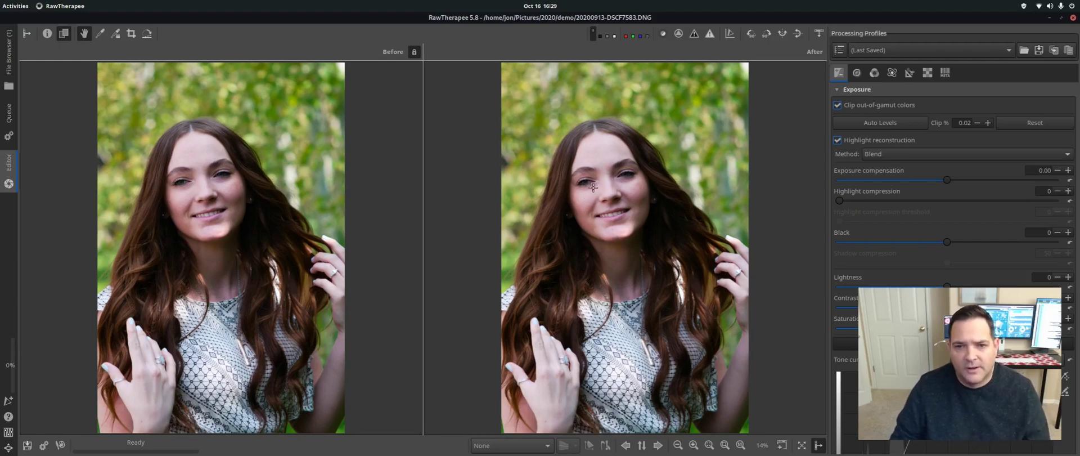
# Examine the woman's face up close in both comparison views with the histogram and history shown, and hide them again
pyautogui.click(26, 35)
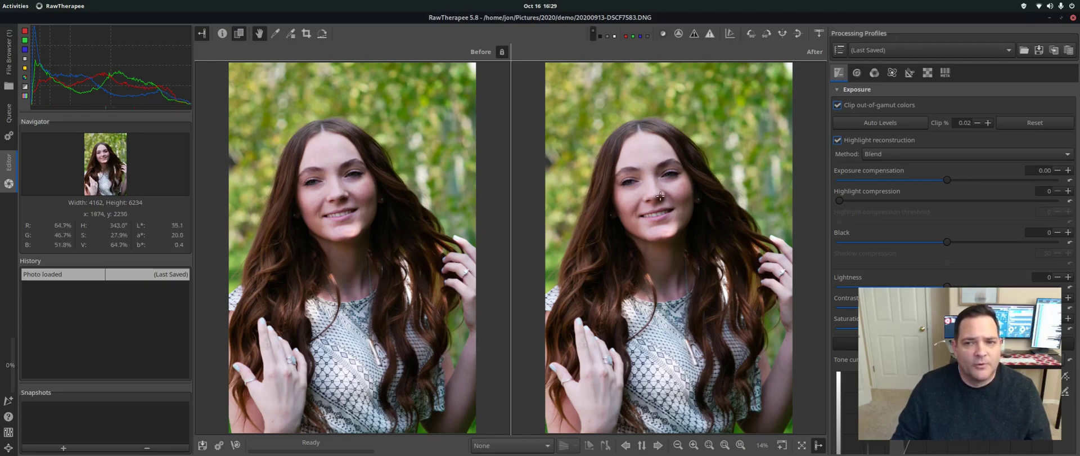
pyautogui.scroll(4, 660, 196)
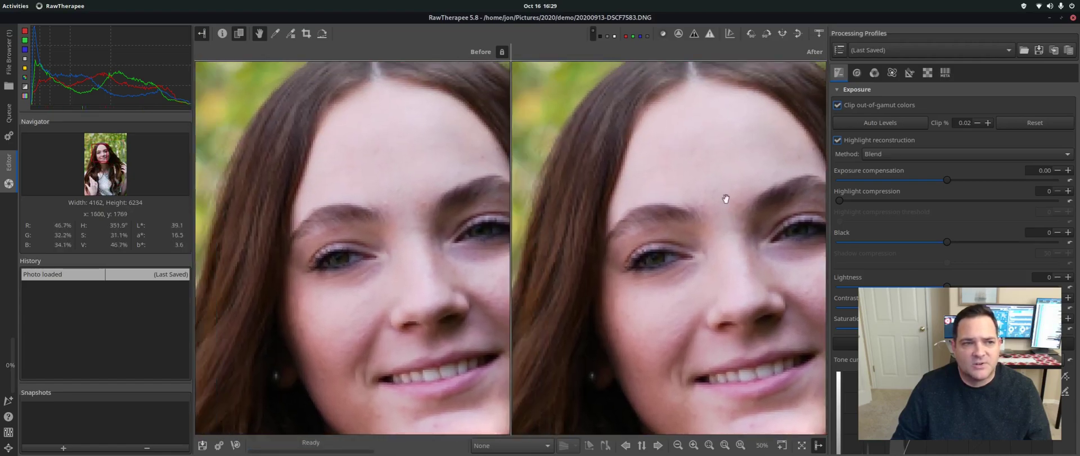
pyautogui.moveTo(726, 198); pyautogui.dragTo(648, 182)
pyautogui.moveTo(106, 161)
pyautogui.mouseDown()
pyautogui.moveTo(96, 176)
pyautogui.moveTo(88, 149)
pyautogui.moveTo(116, 142)
pyautogui.moveTo(93, 155)
pyautogui.mouseUp()
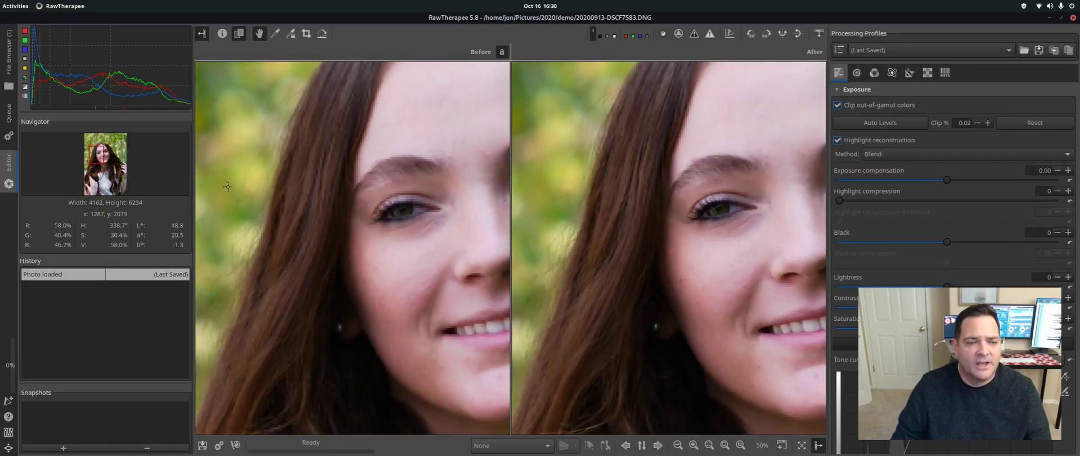
pyautogui.press('f')
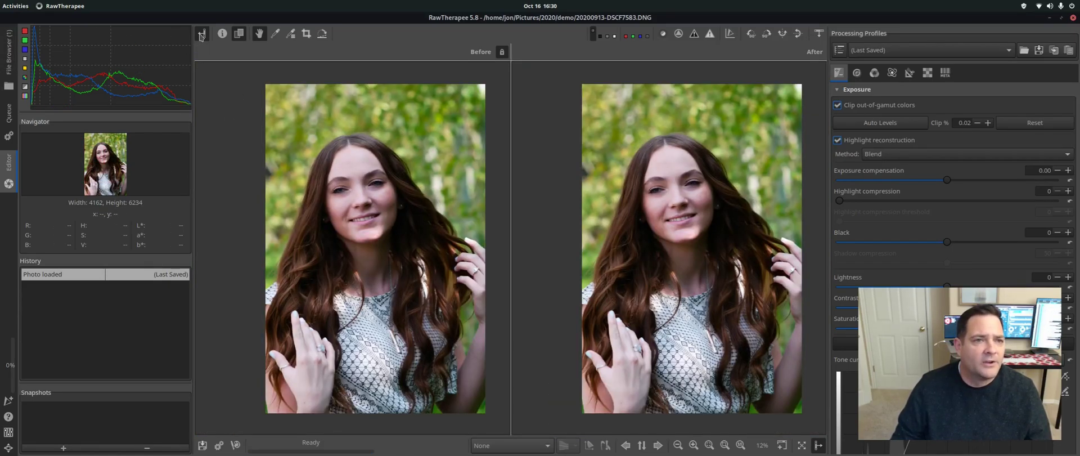
pyautogui.click(201, 35)
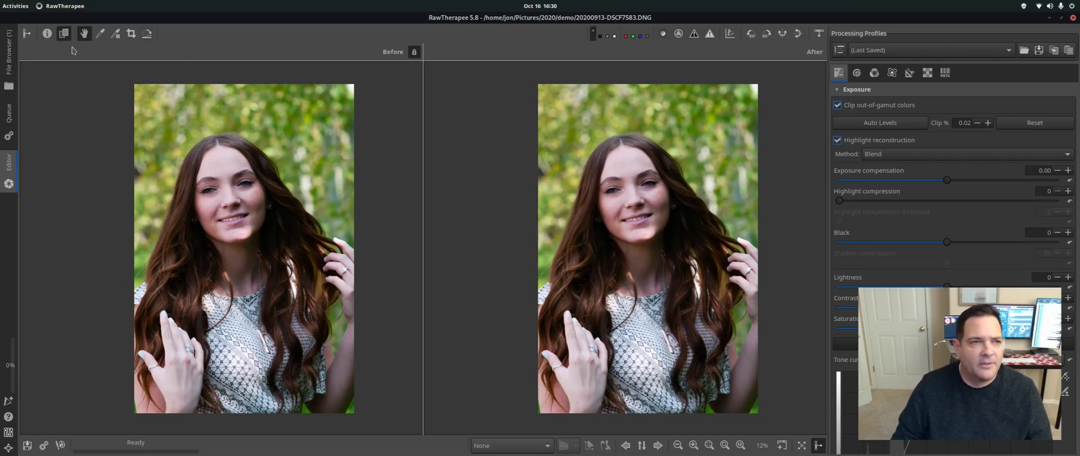
# Show the photo's camera and shooting information over the preview and hide it again
pyautogui.click(47, 34)
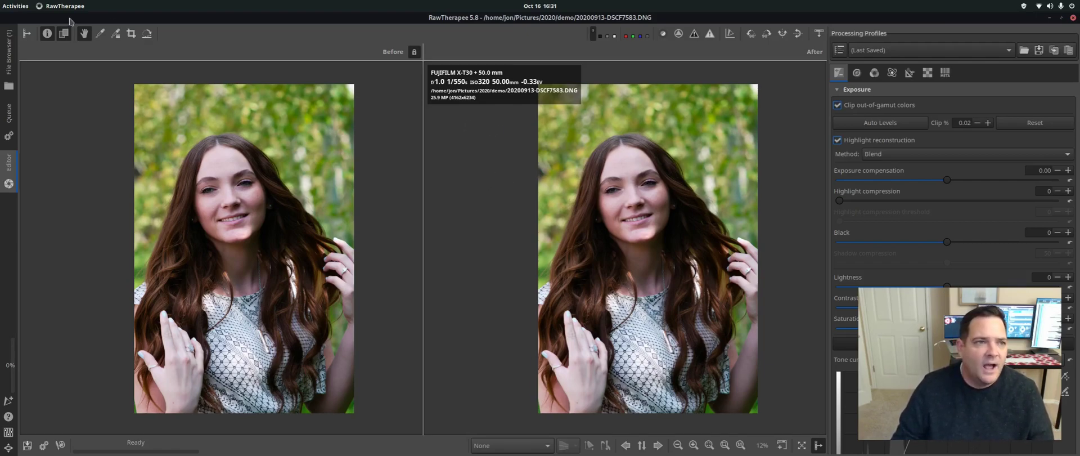
pyautogui.click(48, 35)
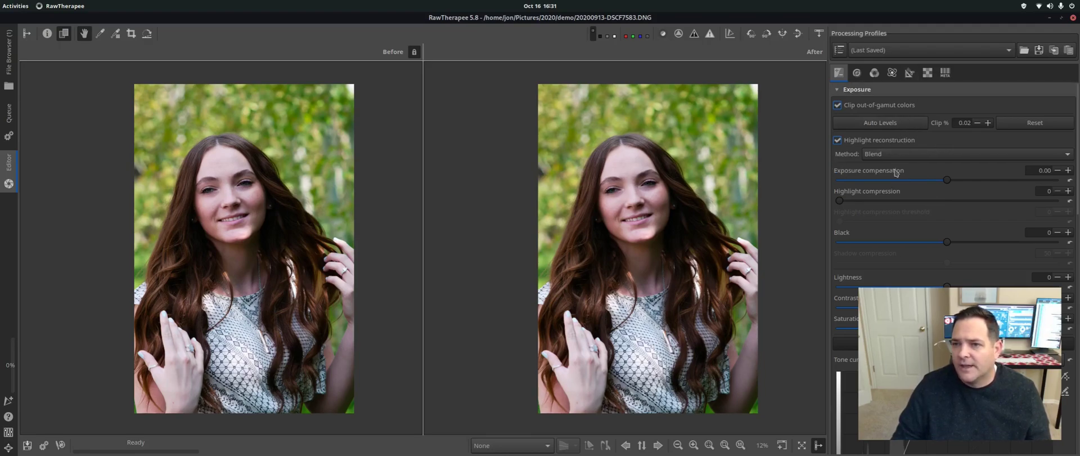
# Try an exposure compensation of 0.97 and reset it to its default
pyautogui.moveTo(947, 179); pyautogui.dragTo(959, 180)
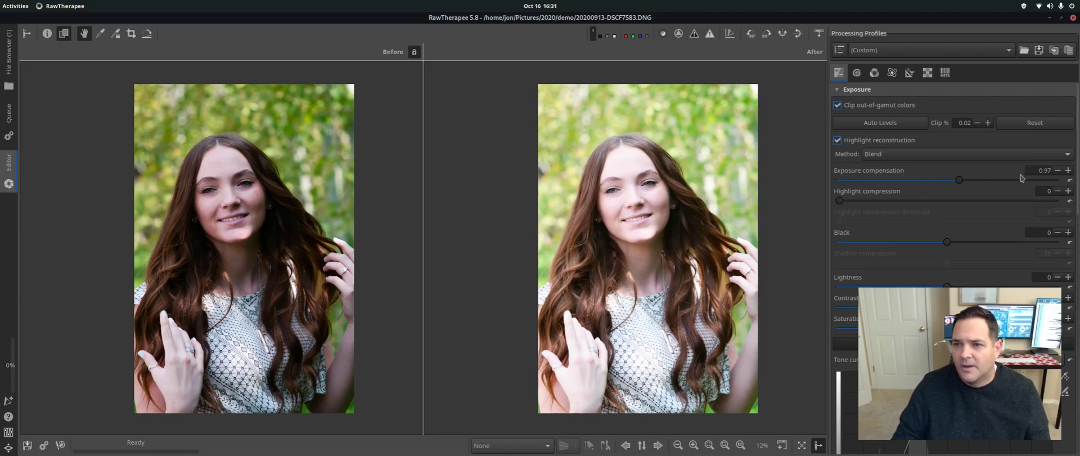
pyautogui.click(1070, 180)
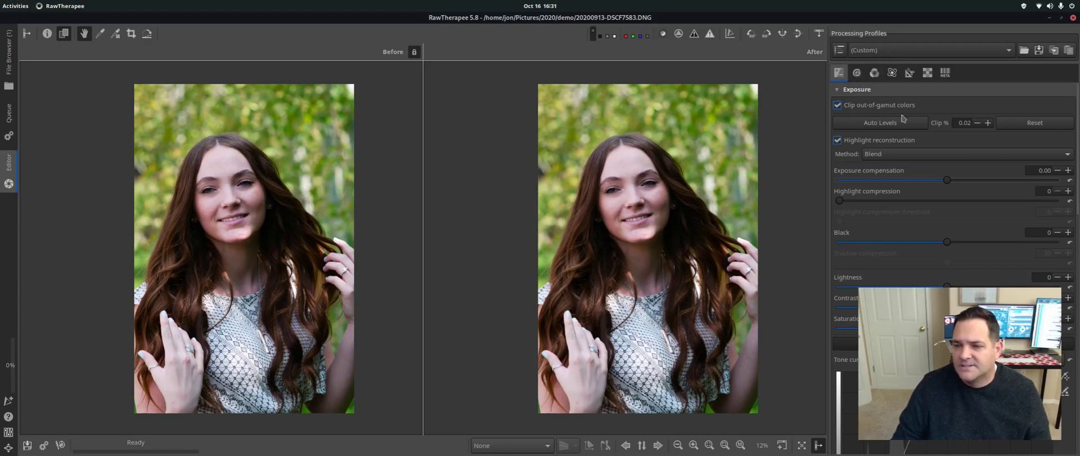
# Look over the sharpening and white balance tools, and return to the exposure settings
pyautogui.click(857, 73)
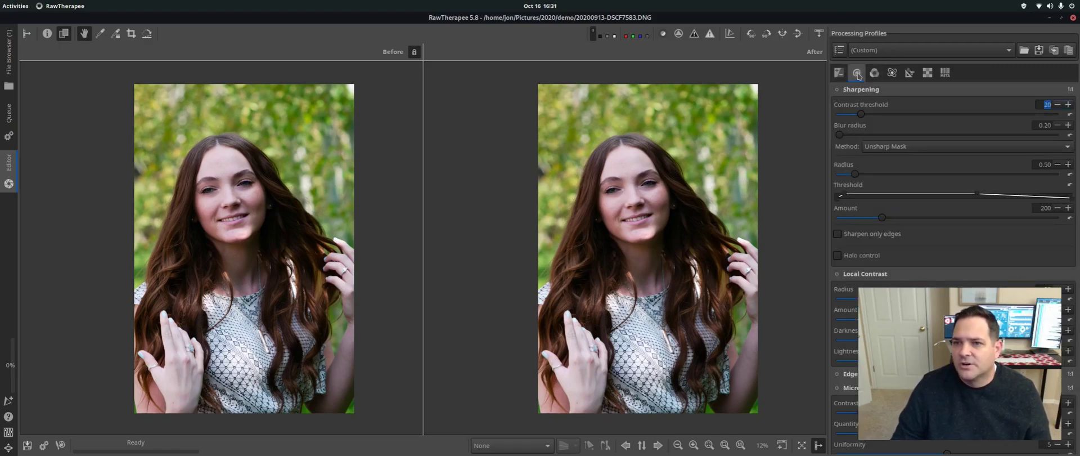
pyautogui.click(875, 74)
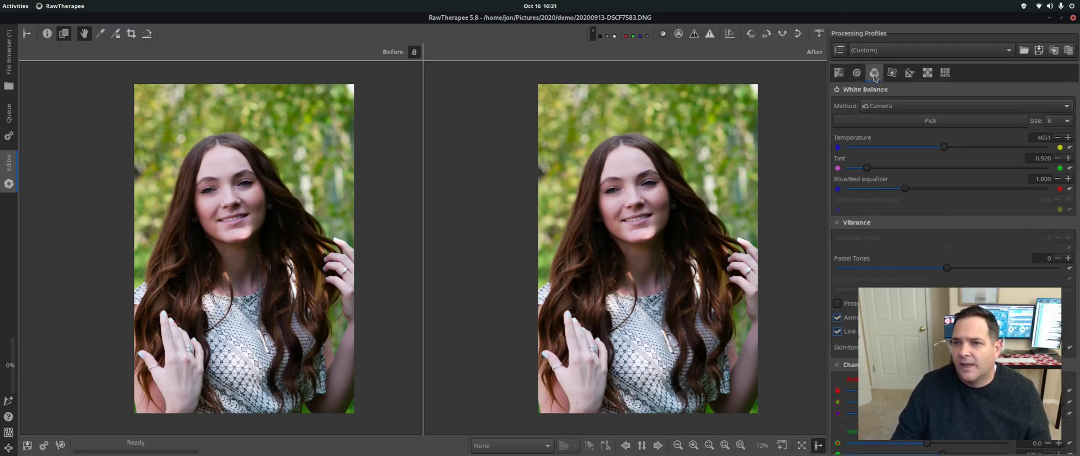
pyautogui.click(839, 73)
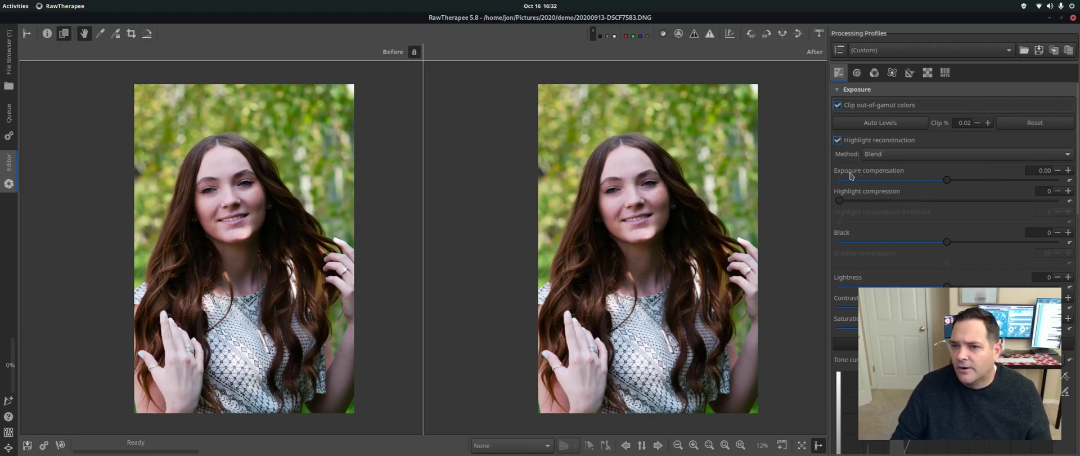
# Try exposure compensation at 0.30, 0.55 and about 4.4, return it to 0, and test the lightness adjustment
pyautogui.click(1070, 170)
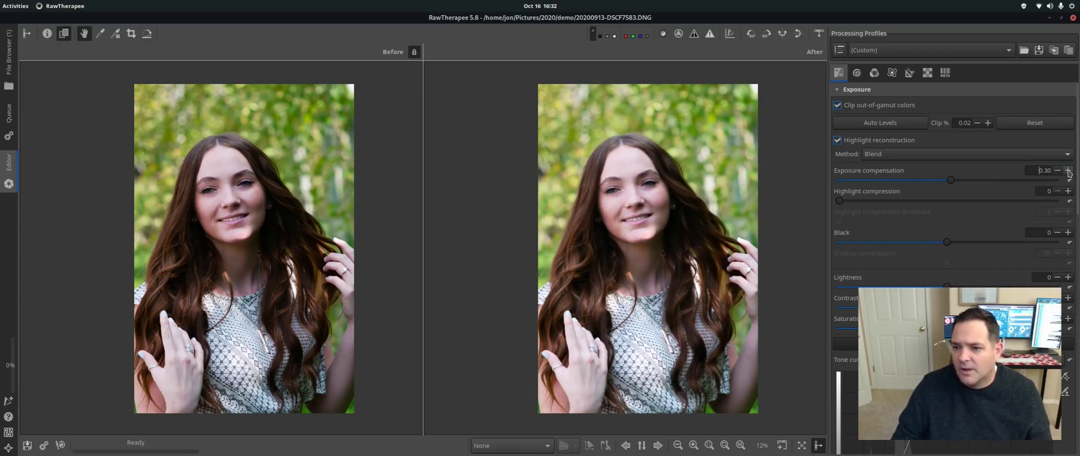
pyautogui.click(1069, 171)
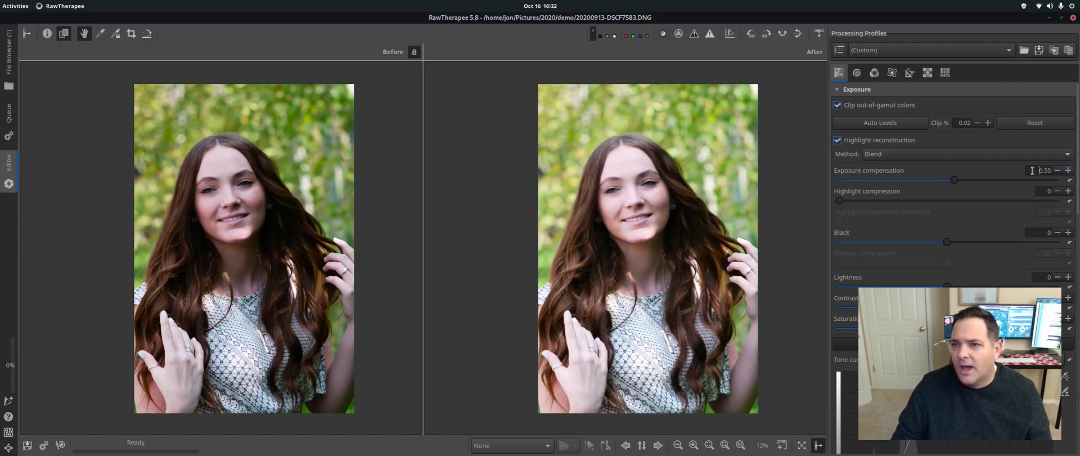
pyautogui.moveTo(954, 180); pyautogui.dragTo(996, 180)
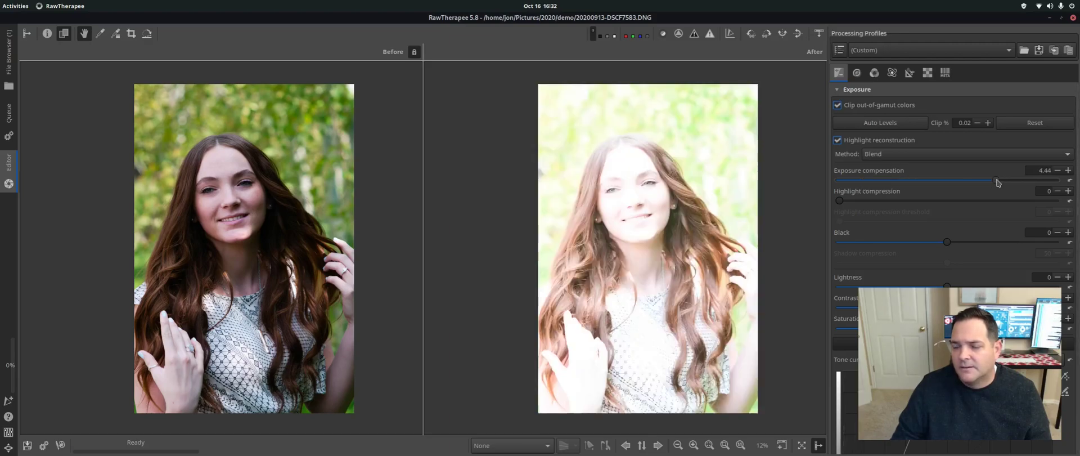
pyautogui.tripleClick(1037, 167)
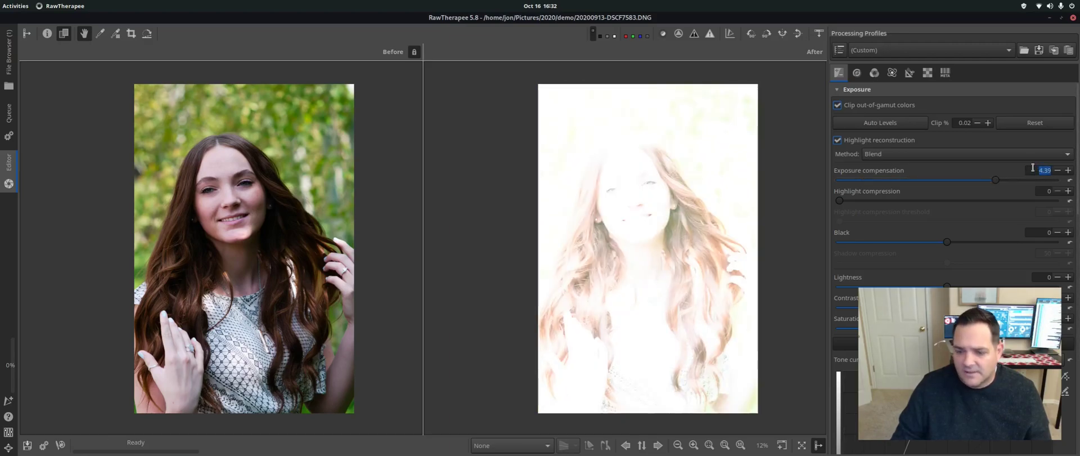
pyautogui.write('0')
pyautogui.press('Return')
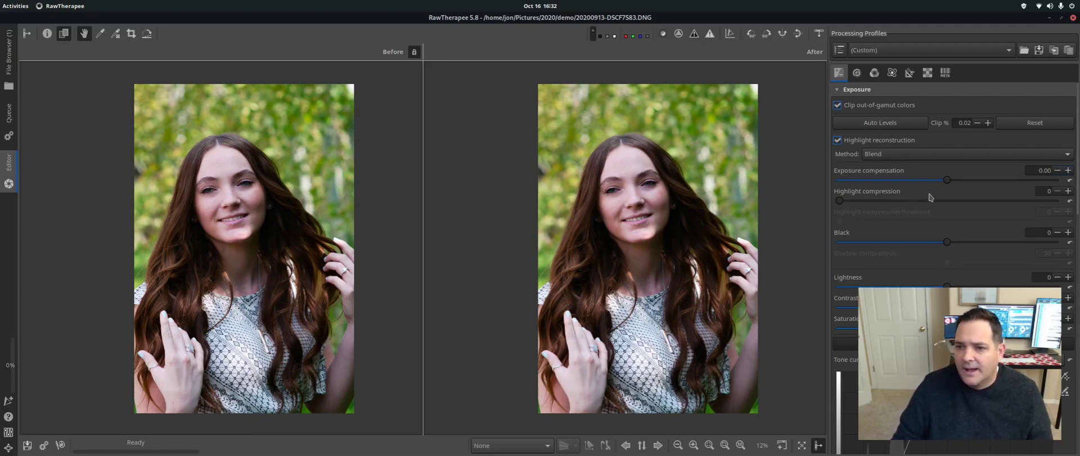
pyautogui.moveTo(947, 287)
pyautogui.mouseDown()
pyautogui.moveTo(887, 287)
pyautogui.moveTo(947, 287)
pyautogui.mouseUp()
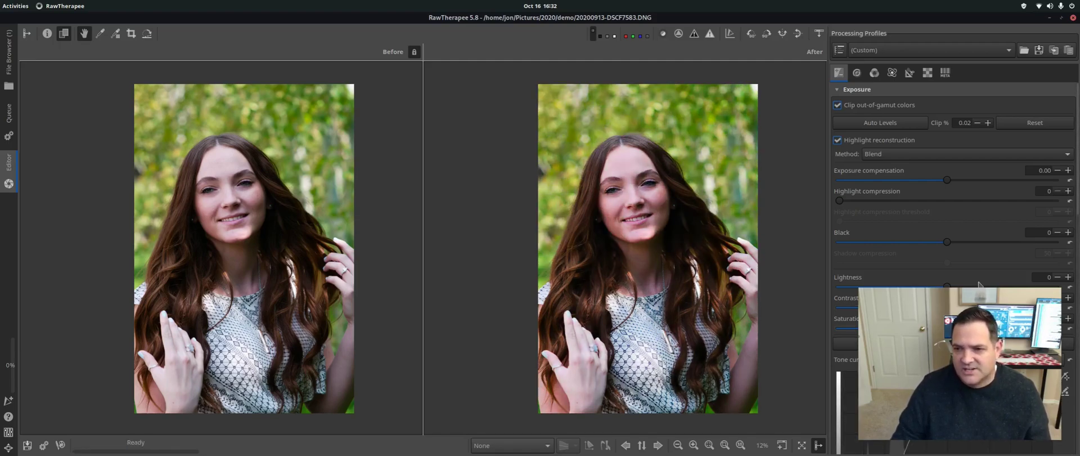
# Enable the Shadows/Highlights adjustment for the portrait
pyautogui.scroll(-4, 963, 241)
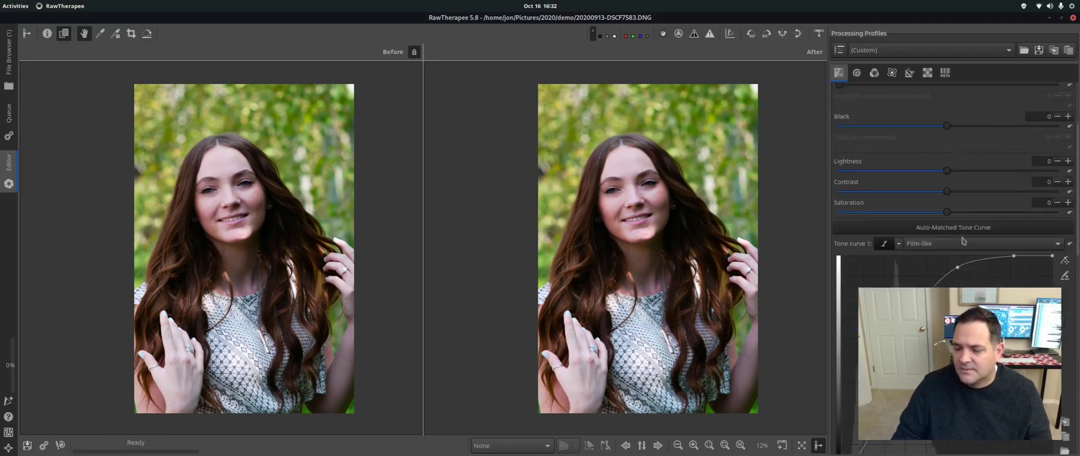
pyautogui.scroll(-4, 963, 241)
pyautogui.scroll(-8, 969, 273)
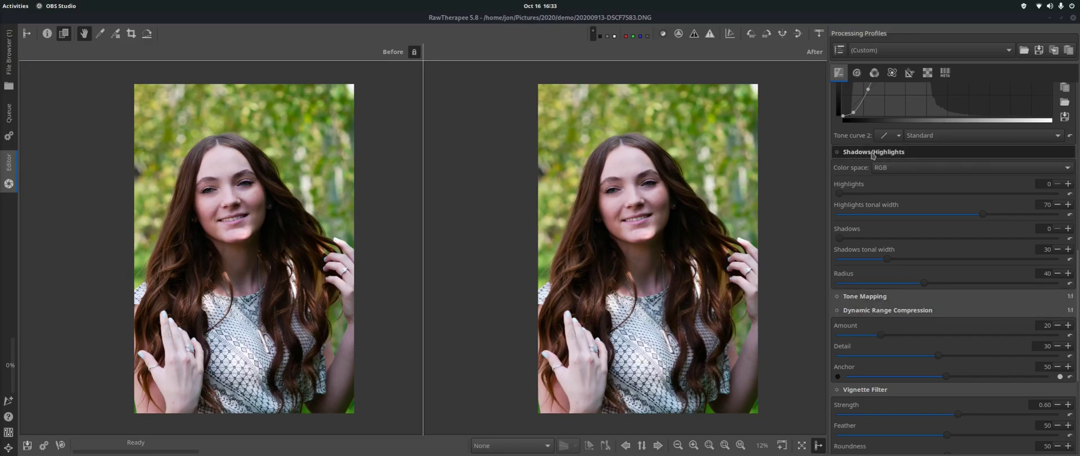
pyautogui.click(838, 153)
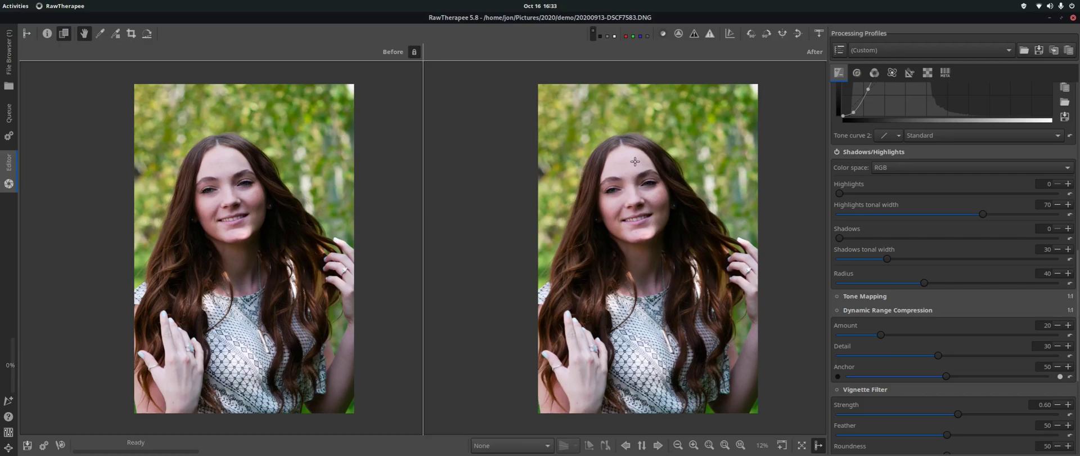
# Set the Highlights amount to 67 in Shadows/Highlights, comparing the brightness of the face before and after
pyautogui.scroll(2, 617, 156)
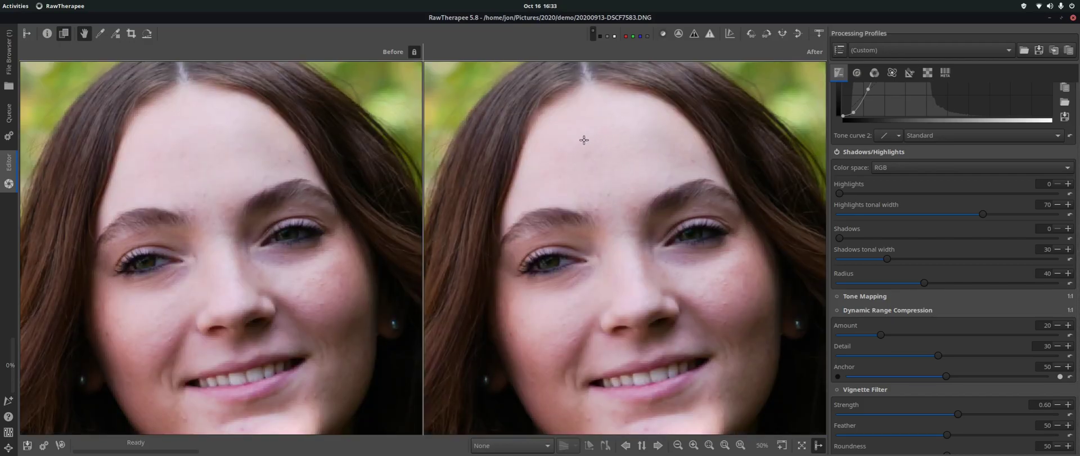
pyautogui.moveTo(840, 195); pyautogui.dragTo(966, 199)
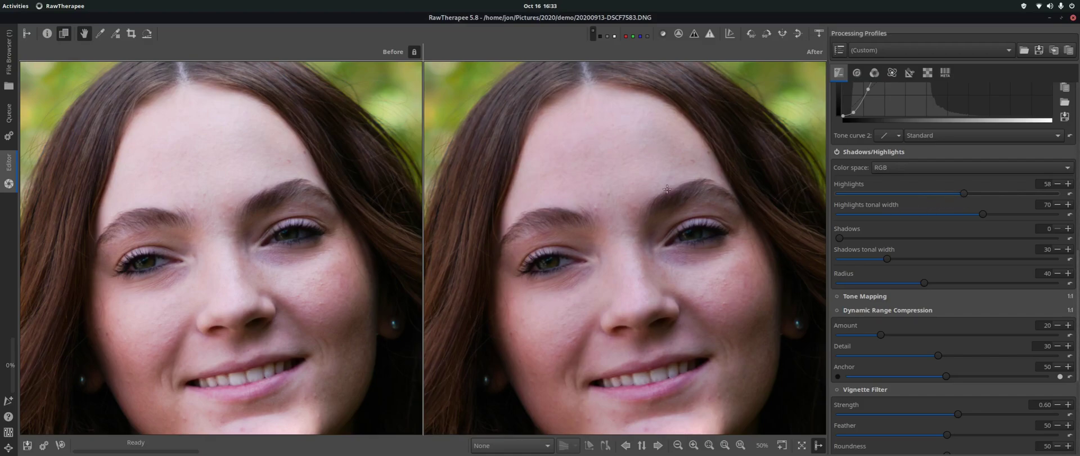
pyautogui.moveTo(967, 195); pyautogui.dragTo(984, 199)
pyautogui.scroll(-4, 732, 232)
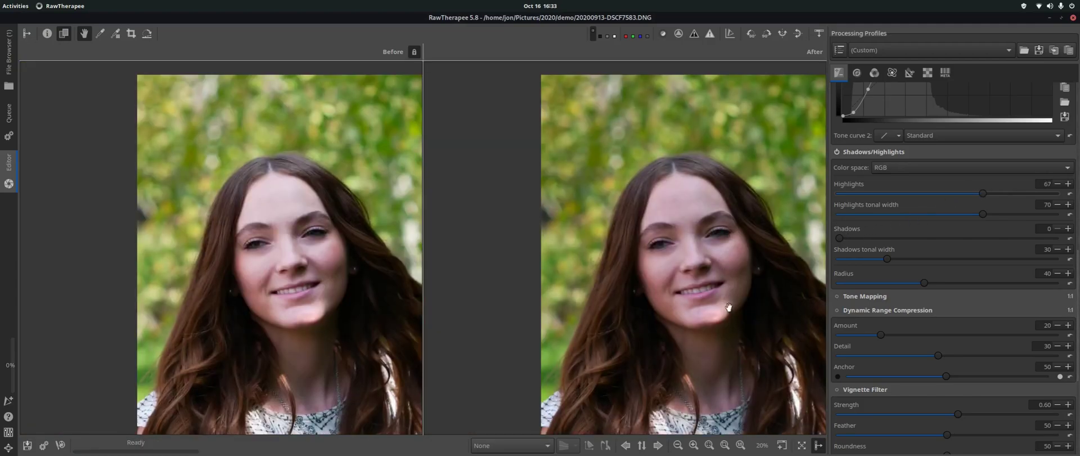
pyautogui.scroll(3, 726, 303)
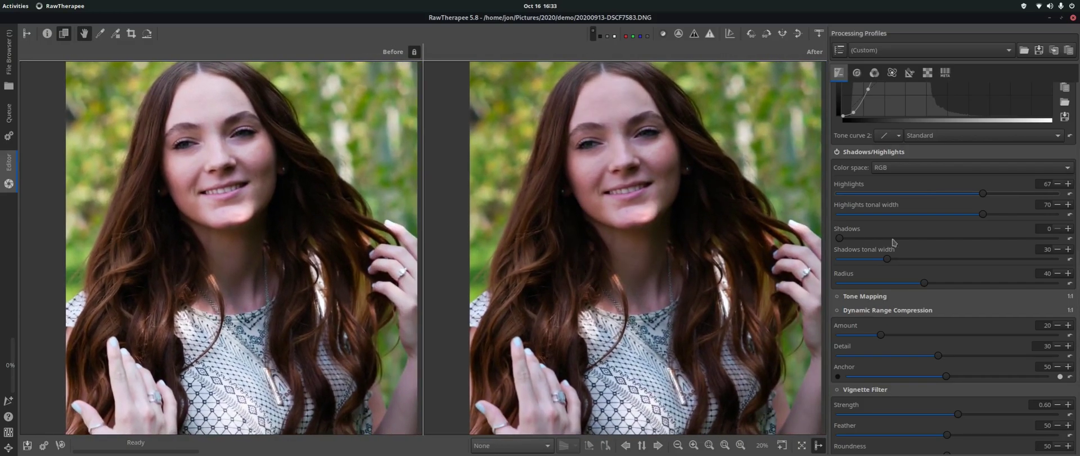
# Set the Shadows amount to 61 in Shadows/Highlights, compare the portrait before and after, and turn the adjustment off
pyautogui.moveTo(843, 243); pyautogui.dragTo(972, 242)
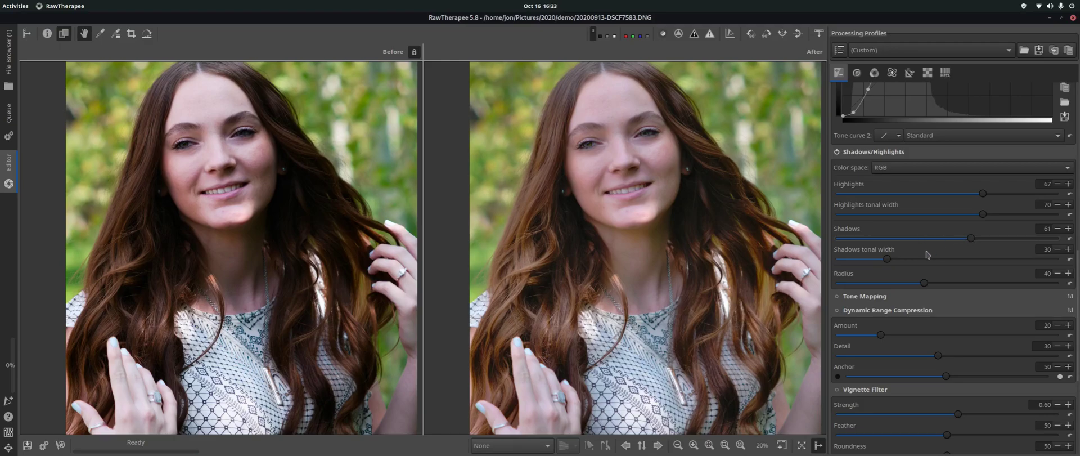
pyautogui.scroll(3, 927, 256)
pyautogui.scroll(-3, 875, 311)
pyautogui.moveTo(673, 251); pyautogui.dragTo(636, 232)
pyautogui.scroll(3, 636, 232)
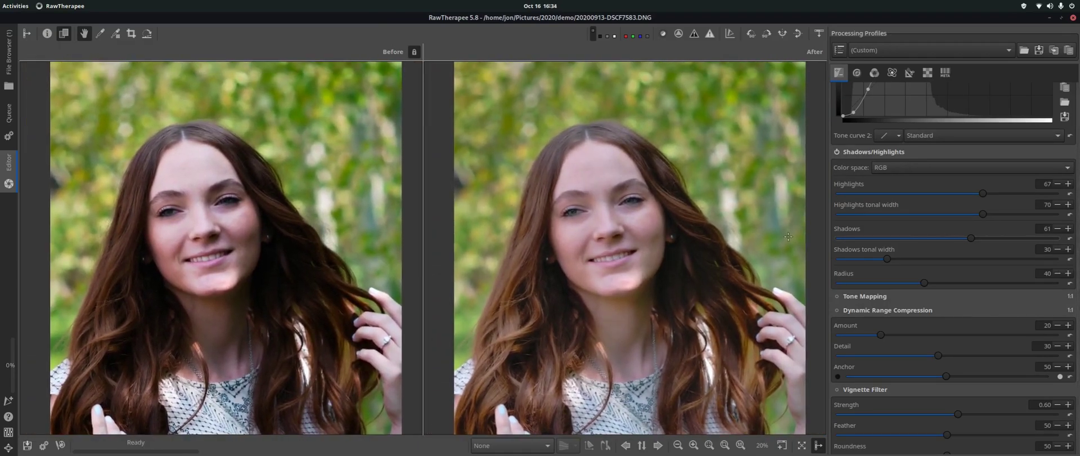
pyautogui.click(837, 152)
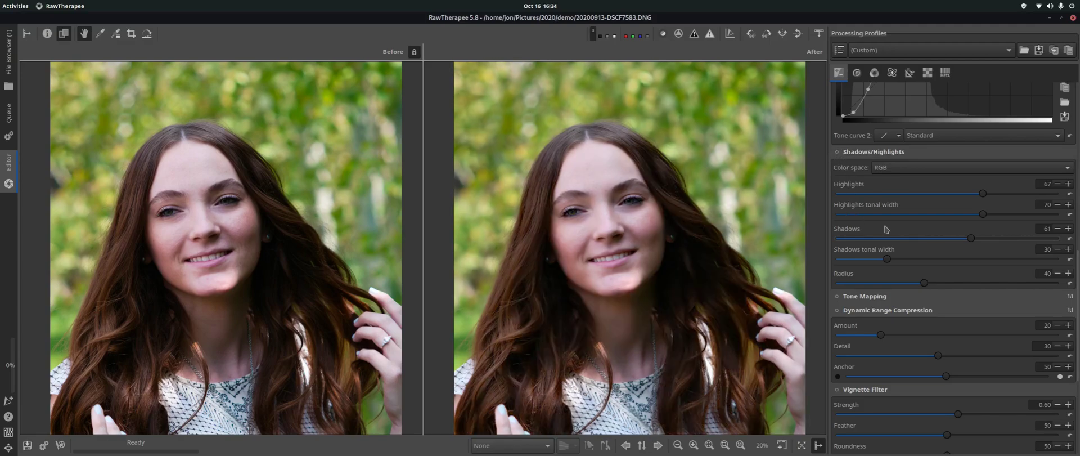
# Enable Dynamic Range Compression with an Amount of 37 and compare the face and hair before and after
pyautogui.scroll(-3, 934, 217)
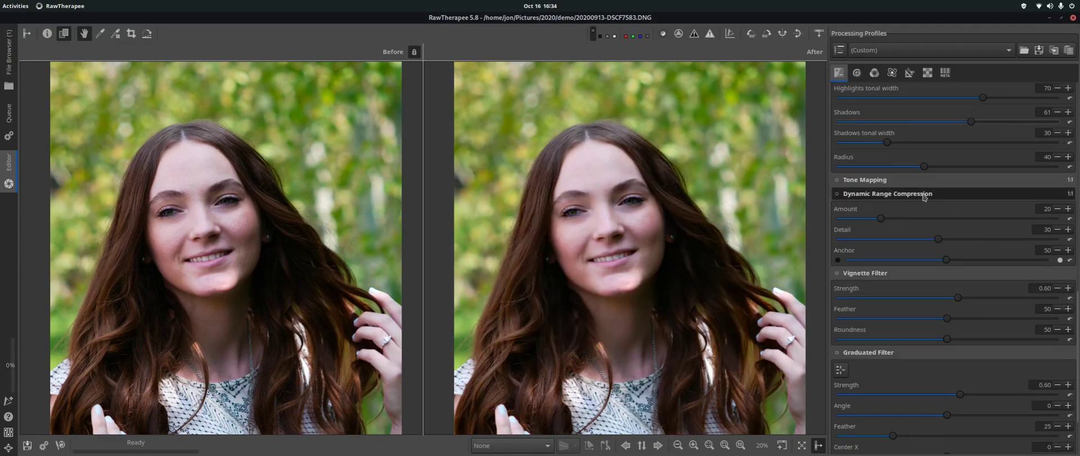
pyautogui.moveTo(882, 218); pyautogui.dragTo(824, 224)
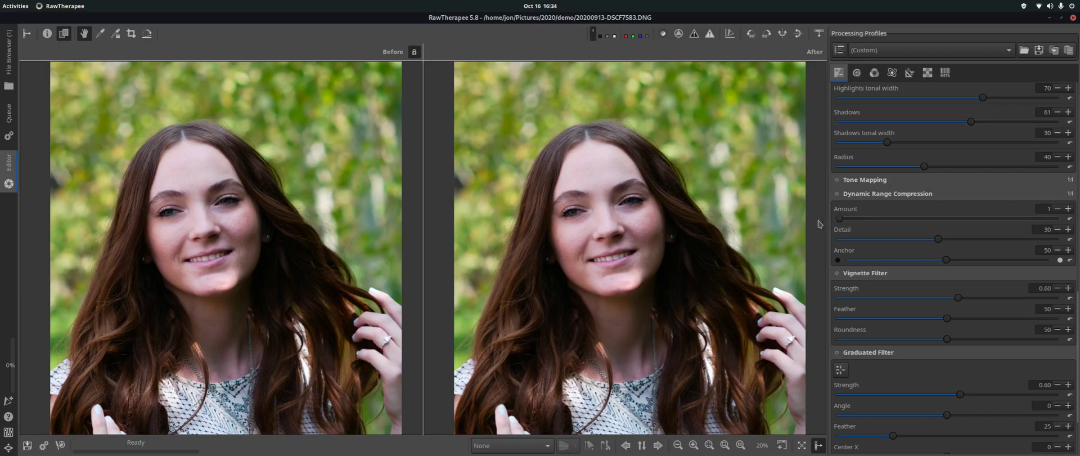
pyautogui.moveTo(621, 253); pyautogui.dragTo(644, 228)
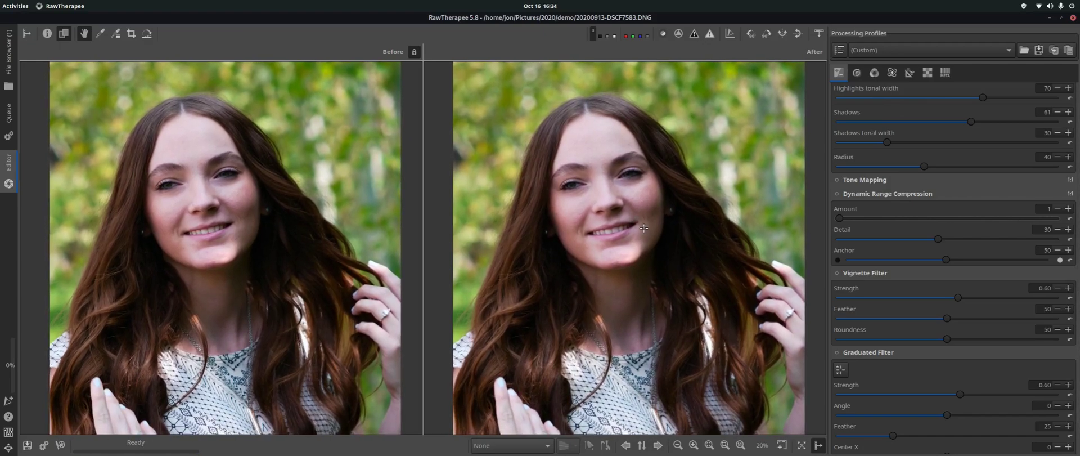
pyautogui.click(837, 195)
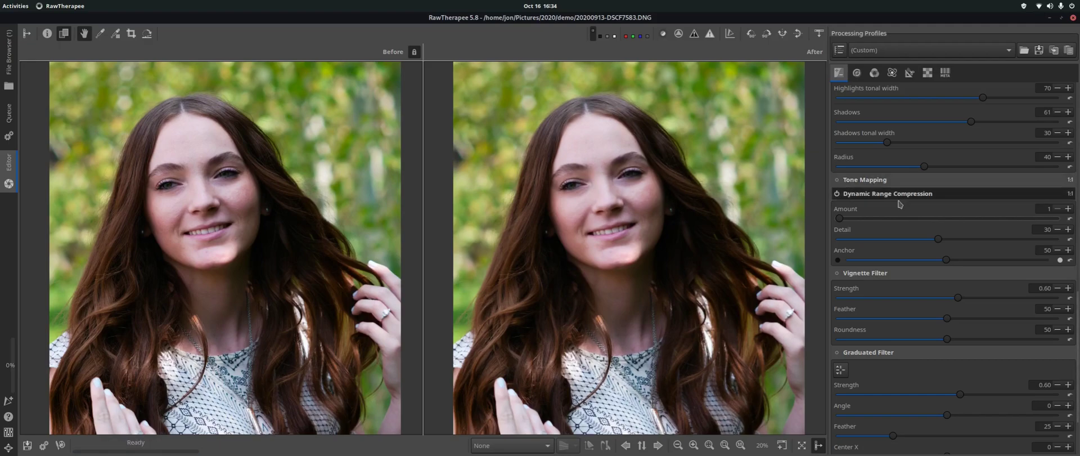
pyautogui.moveTo(844, 221); pyautogui.dragTo(920, 221)
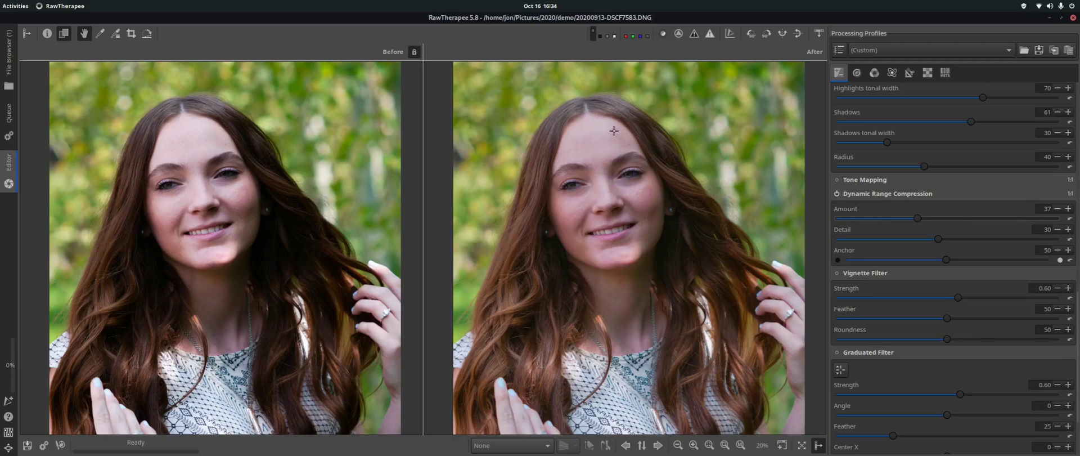
pyautogui.scroll(3, 601, 164)
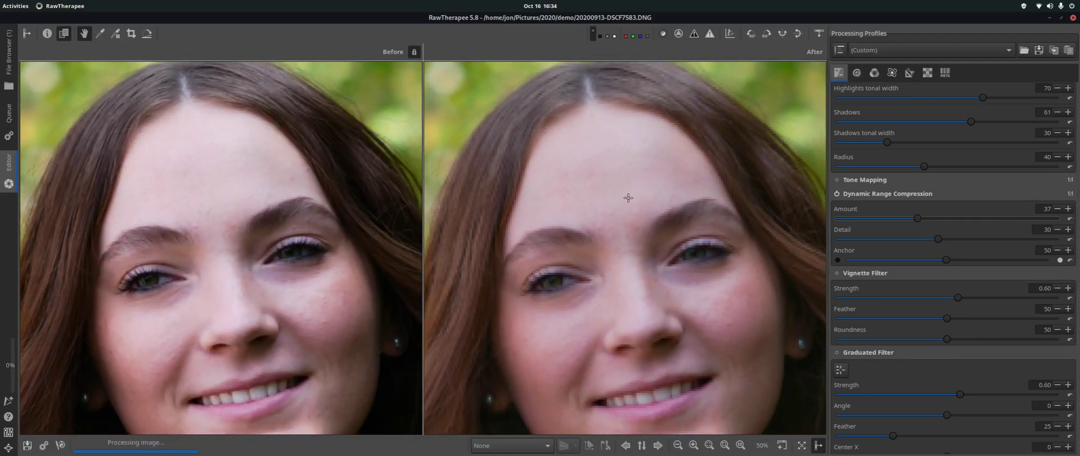
pyautogui.moveTo(641, 297); pyautogui.dragTo(661, 177)
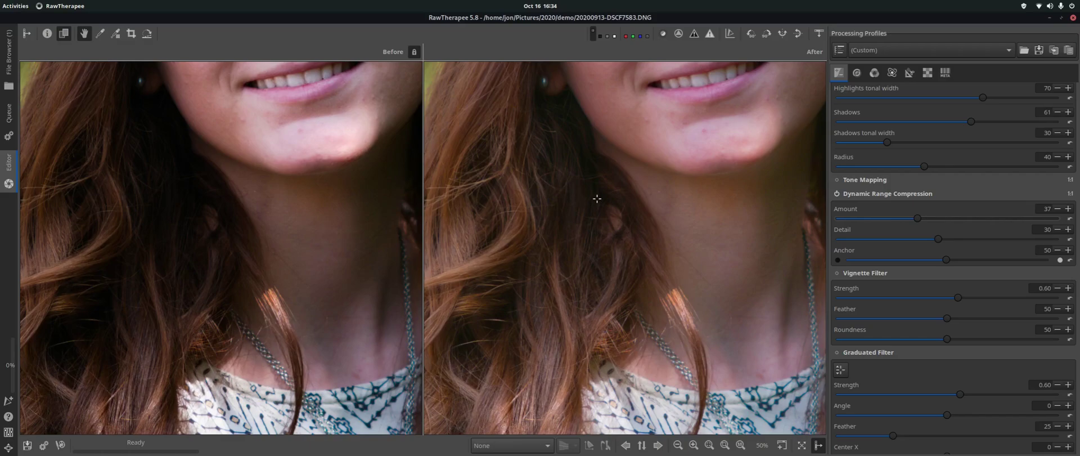
pyautogui.hotkey('alt', 'f')
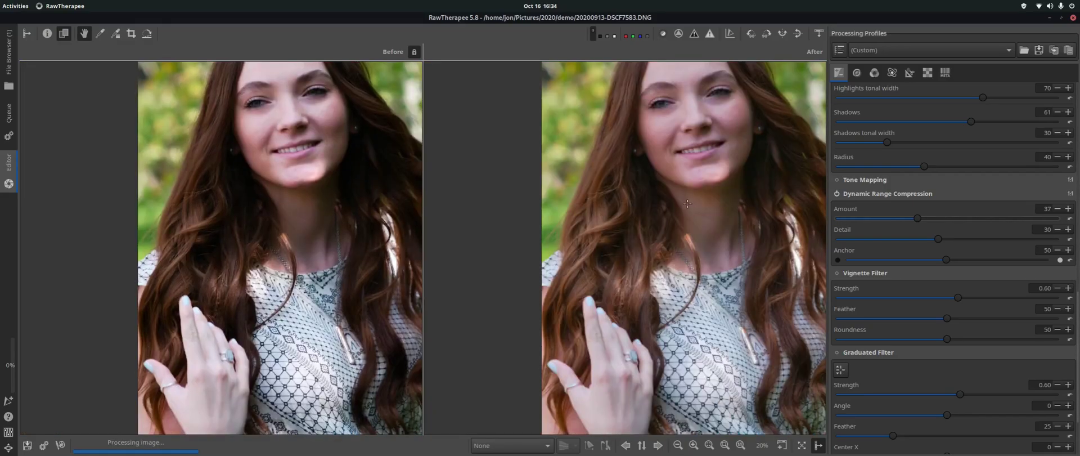
pyautogui.scroll(-2, 668, 225)
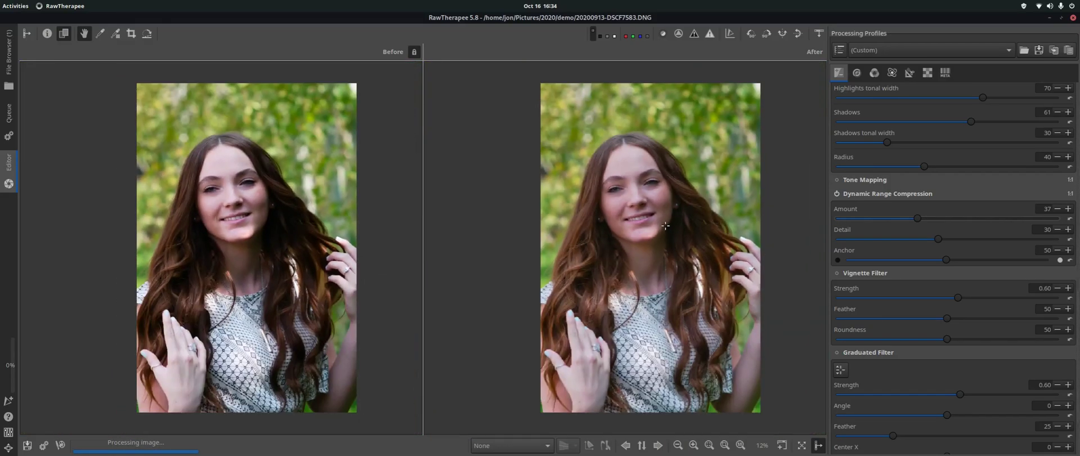
pyautogui.scroll(2, 644, 215)
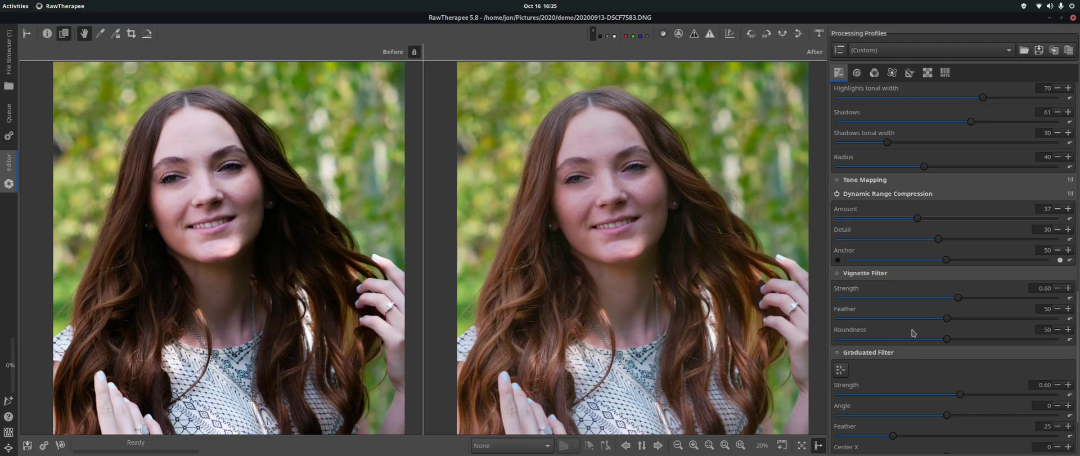
# Enable the Vignette Filter, try strengths of -1.36 and 0.91, and set the strength to 0.78
pyautogui.scroll(-2, 733, 266)
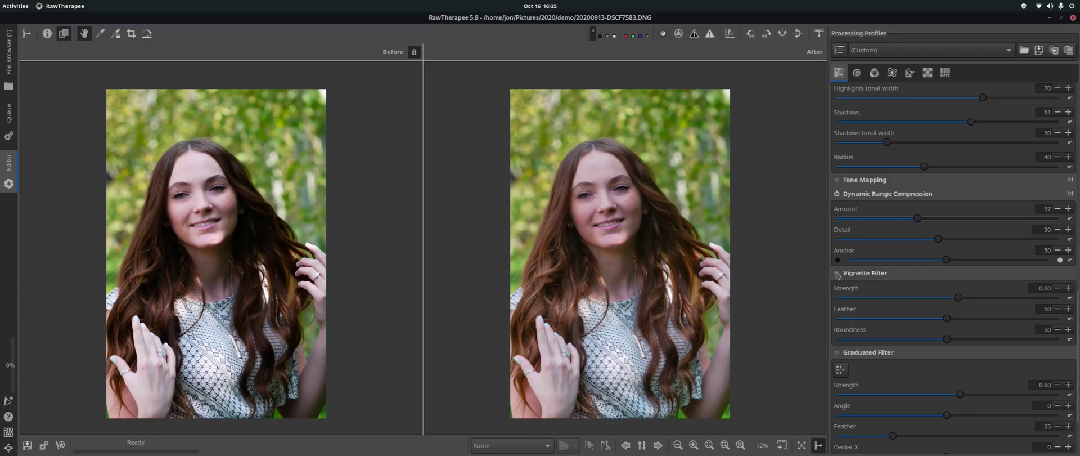
pyautogui.click(837, 273)
pyautogui.moveTo(961, 299); pyautogui.dragTo(925, 299)
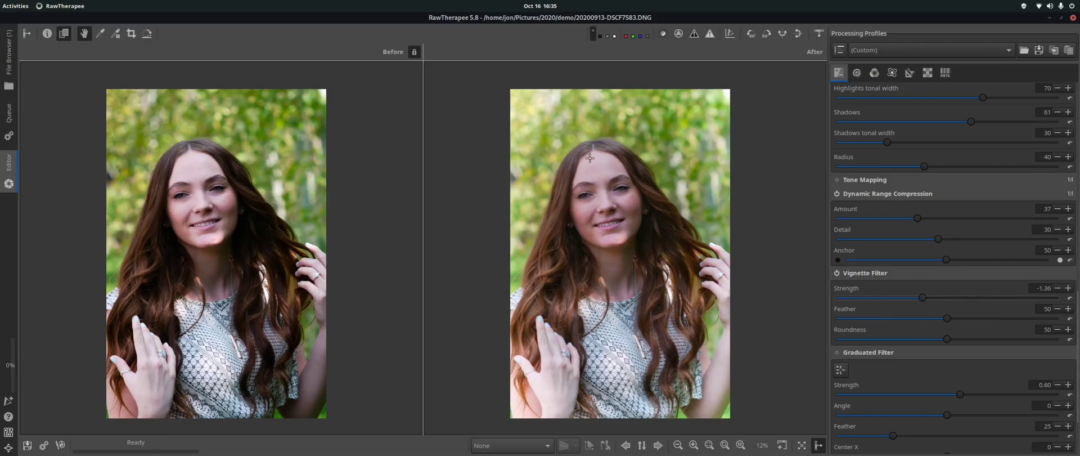
pyautogui.moveTo(923, 301); pyautogui.dragTo(965, 308)
pyautogui.scroll(-4, 957, 292)
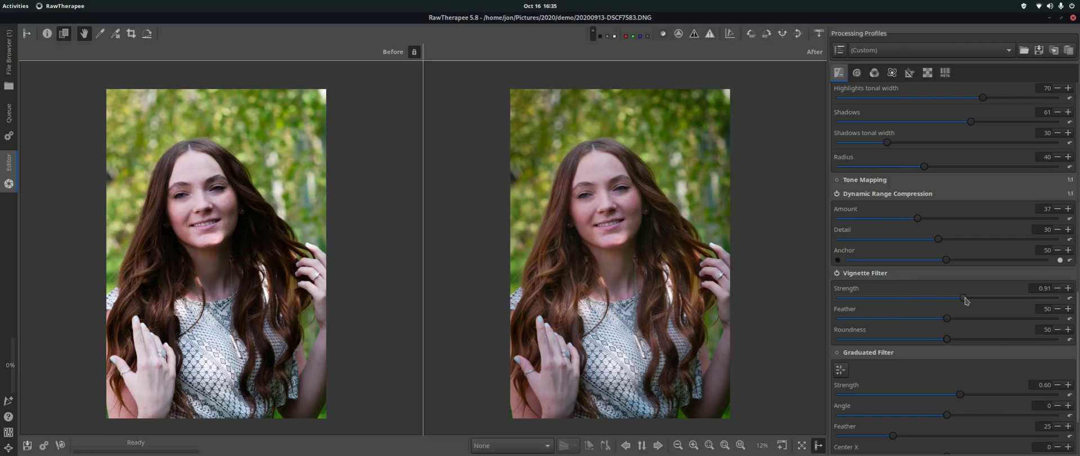
pyautogui.scroll(-3, 965, 301)
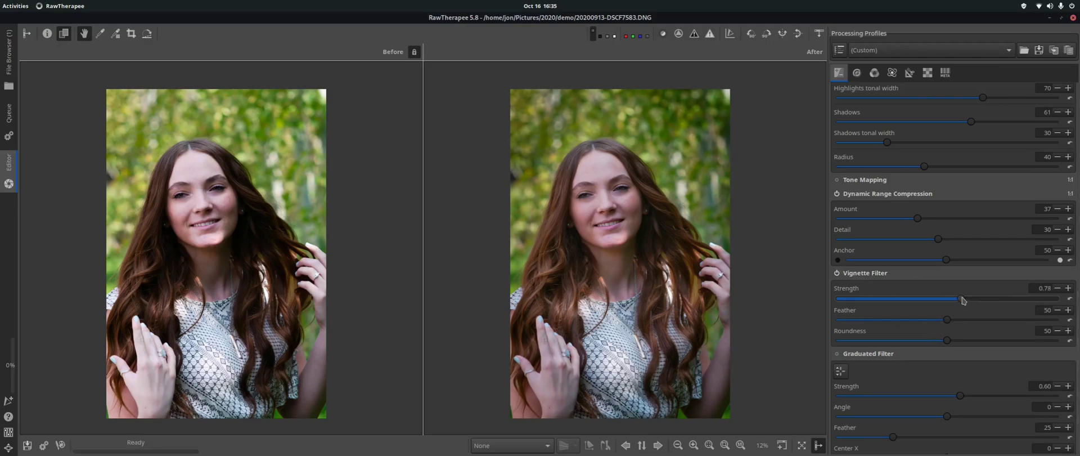
# Compare the portrait with the Vignette Filter off and on, and set its feather to 61 and roundness to 60
pyautogui.click(837, 274)
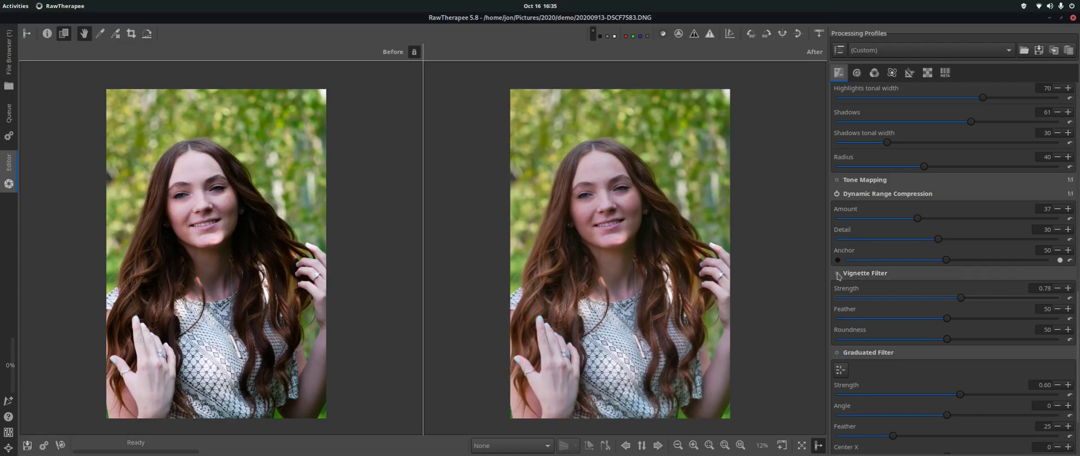
pyautogui.click(837, 273)
pyautogui.click(837, 273)
pyautogui.click(837, 274)
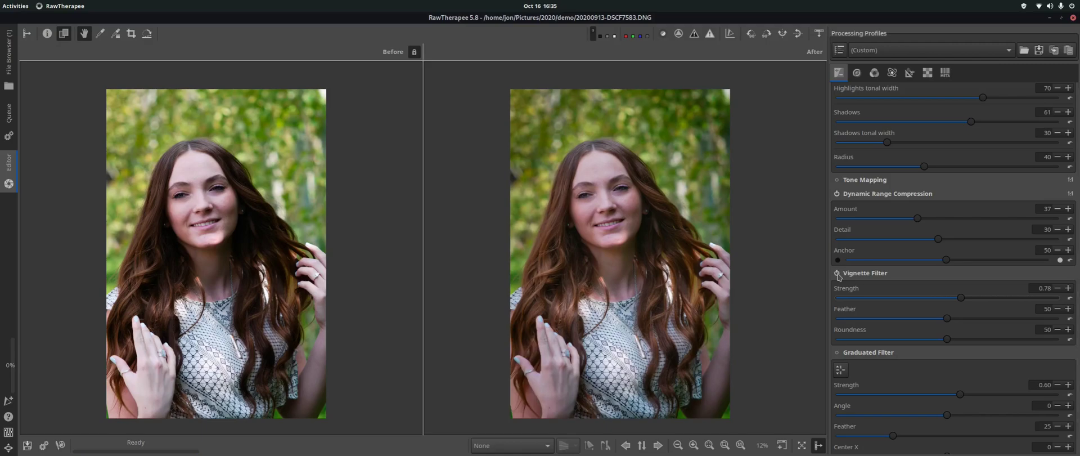
pyautogui.click(837, 273)
pyautogui.click(837, 273)
pyautogui.moveTo(948, 321); pyautogui.dragTo(972, 322)
pyautogui.moveTo(949, 339); pyautogui.dragTo(970, 346)
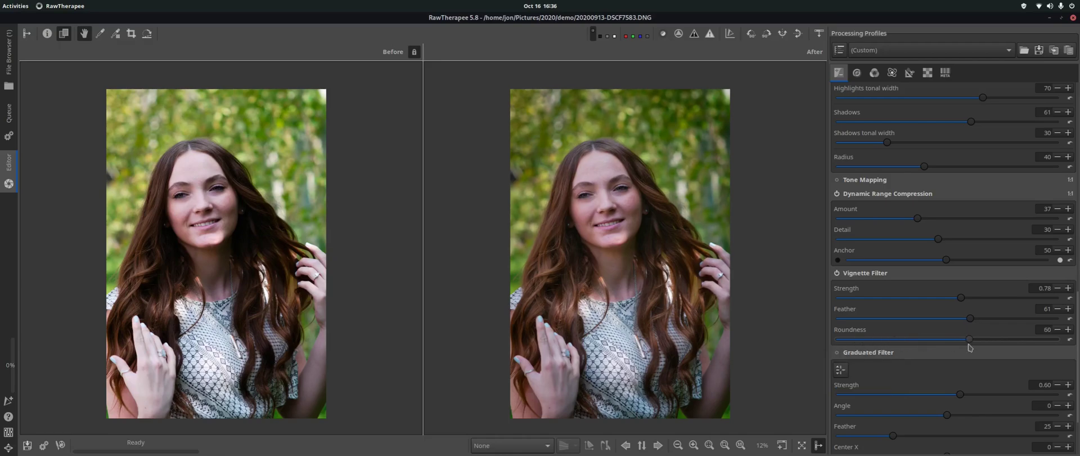
# Test the vignette at strength -5.36 with roundness 81, and settle on strength 0.79 and roundness 69
pyautogui.moveTo(961, 297); pyautogui.dragTo(851, 297)
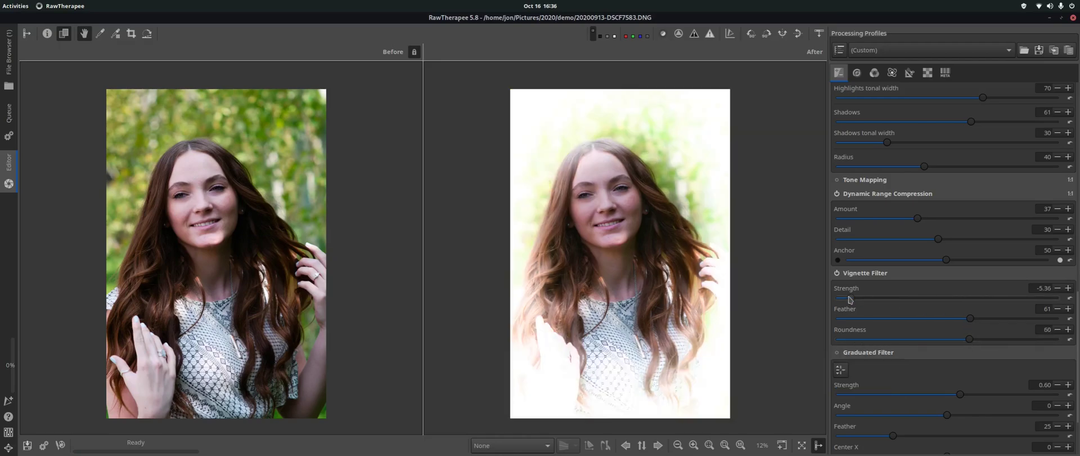
pyautogui.moveTo(970, 341); pyautogui.dragTo(1014, 345)
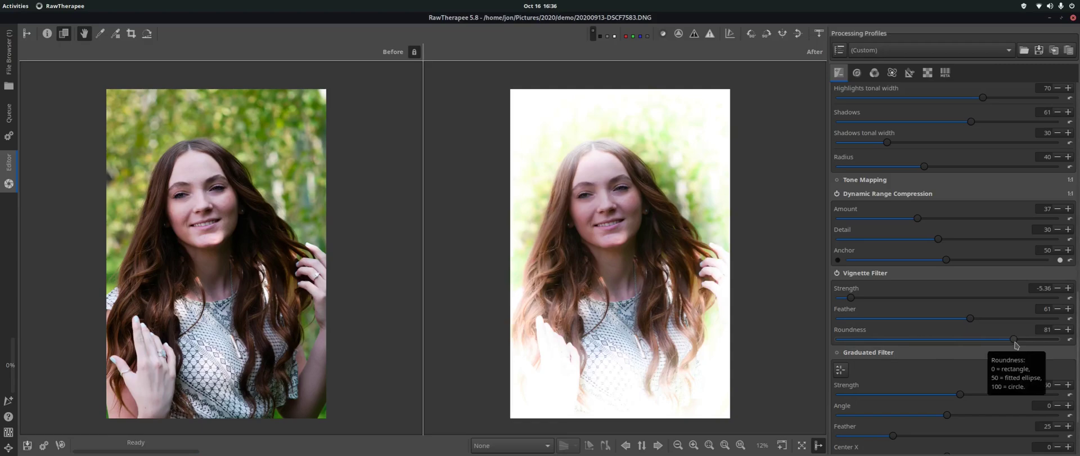
pyautogui.moveTo(851, 299); pyautogui.dragTo(964, 305)
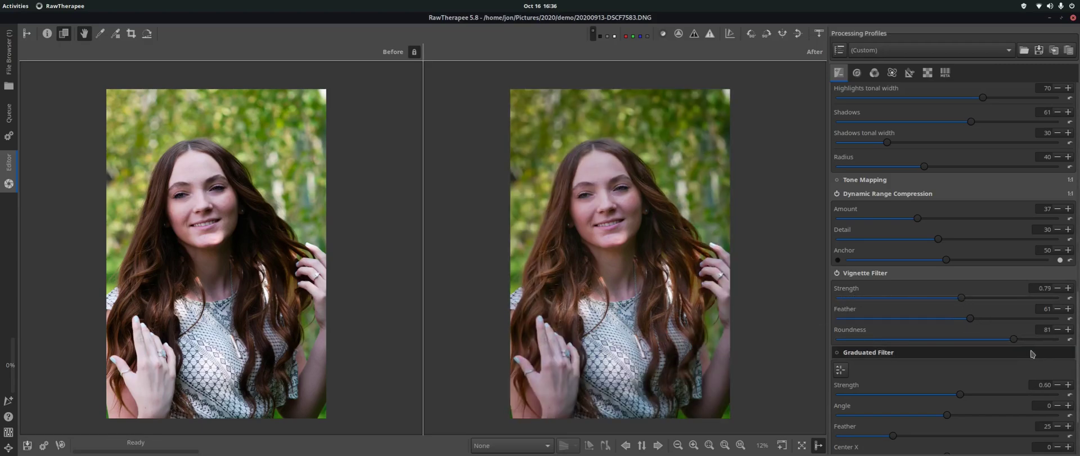
pyautogui.moveTo(1013, 340); pyautogui.dragTo(989, 342)
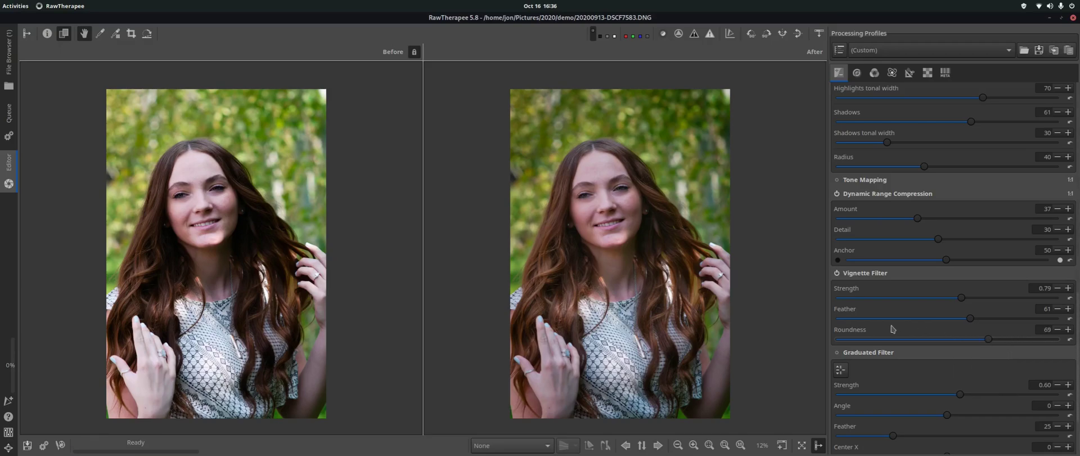
# Enable the Graduated Filter and place it over the face with center X -8, center Y -41 and feather 48
pyautogui.scroll(-3, 1051, 256)
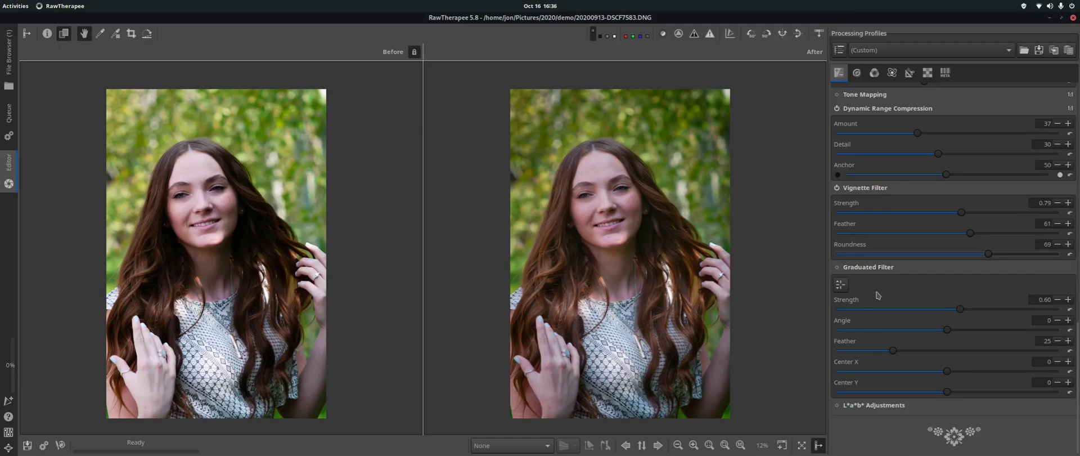
pyautogui.click(837, 268)
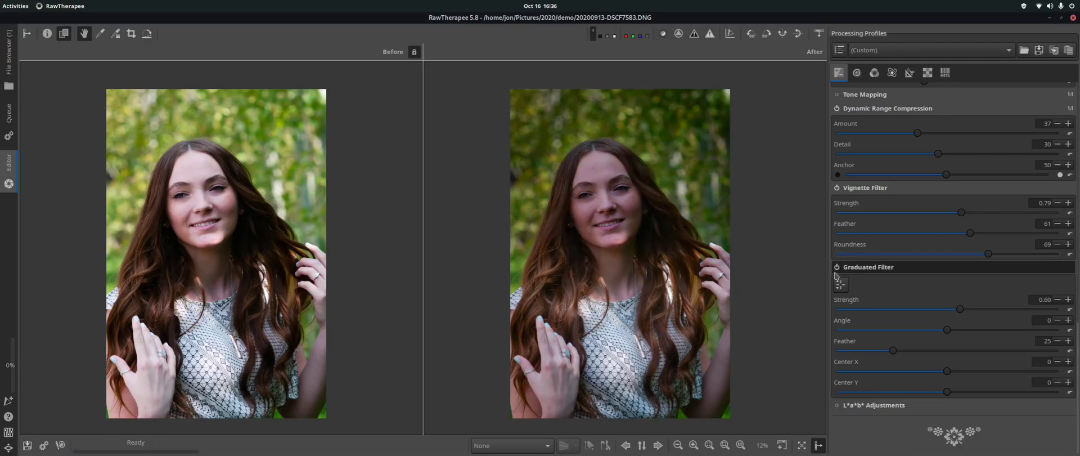
pyautogui.click(841, 286)
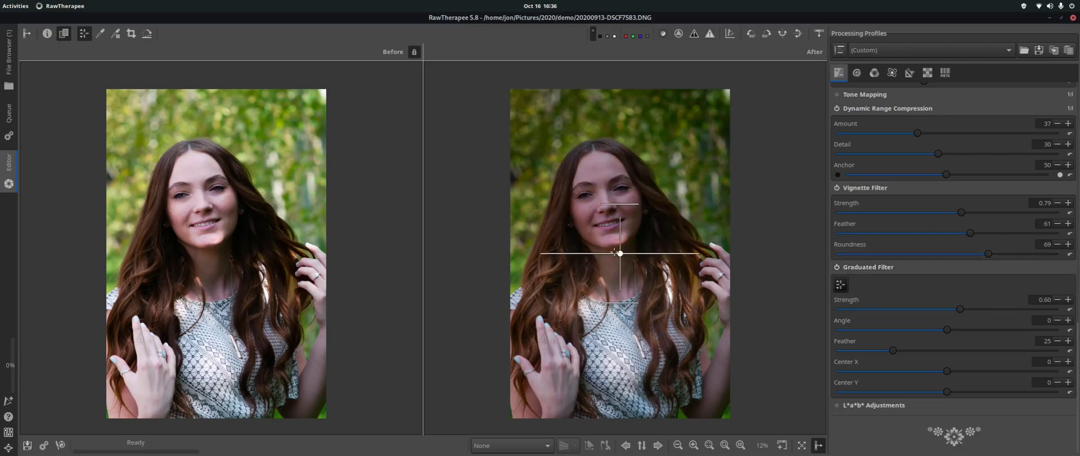
pyautogui.moveTo(620, 254); pyautogui.dragTo(613, 139)
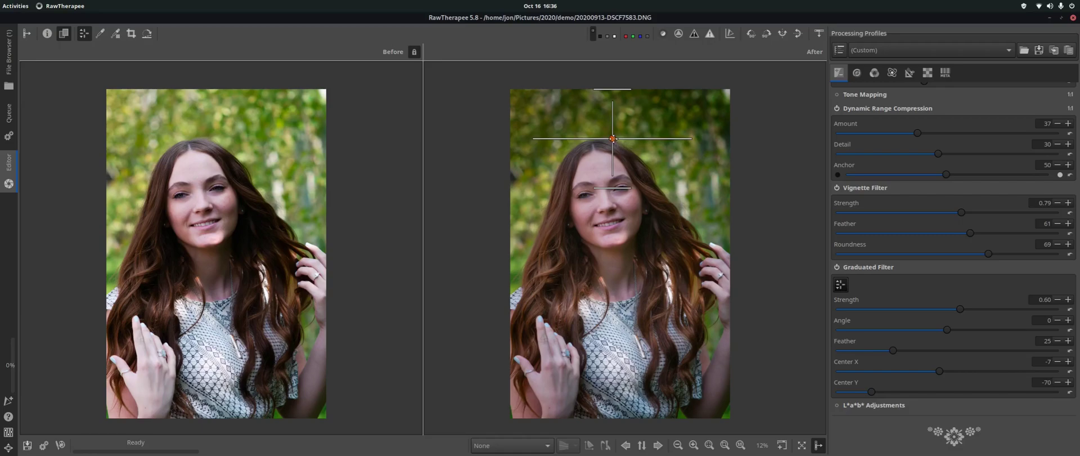
pyautogui.moveTo(613, 139); pyautogui.dragTo(605, 151)
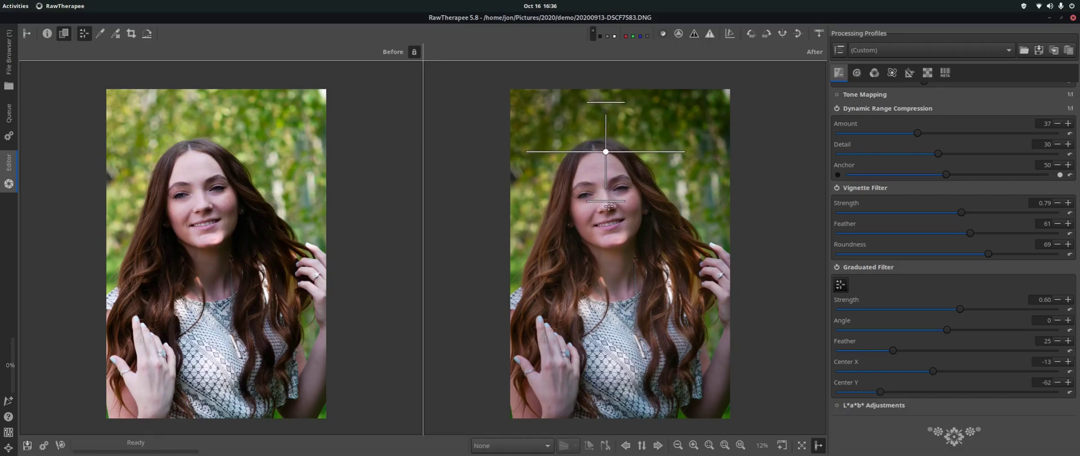
pyautogui.moveTo(607, 199); pyautogui.dragTo(607, 245)
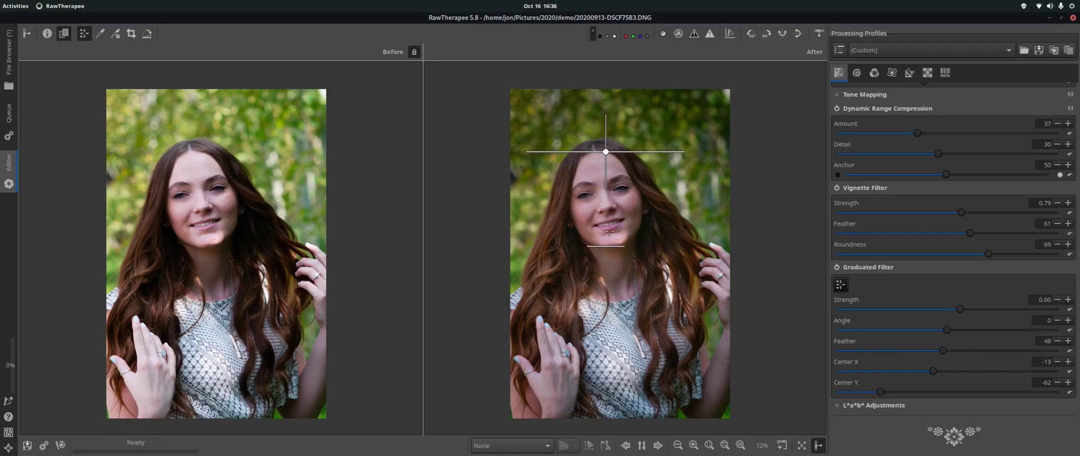
pyautogui.moveTo(605, 151); pyautogui.dragTo(611, 187)
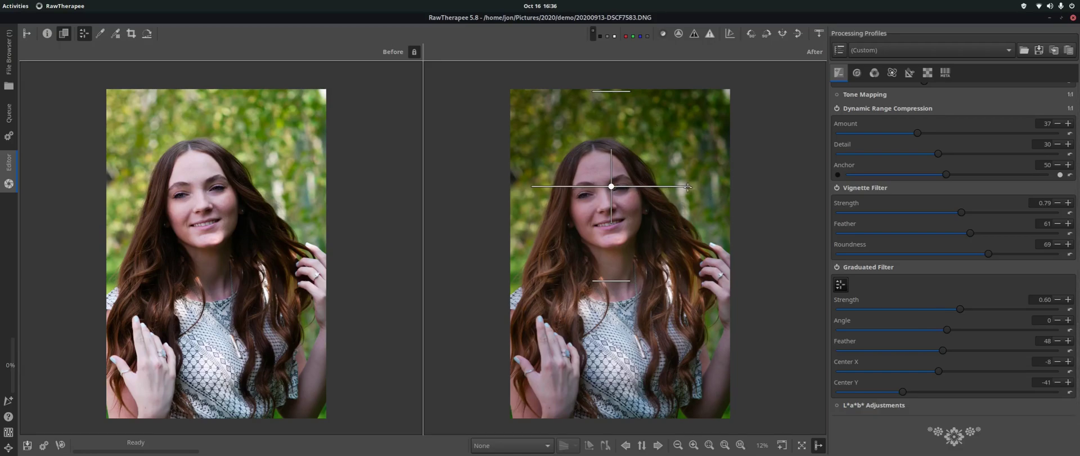
# Try rotating the graduated filter to angles of 19 and -52, and turn the filter off
pyautogui.moveTo(611, 166); pyautogui.dragTo(662, 169)
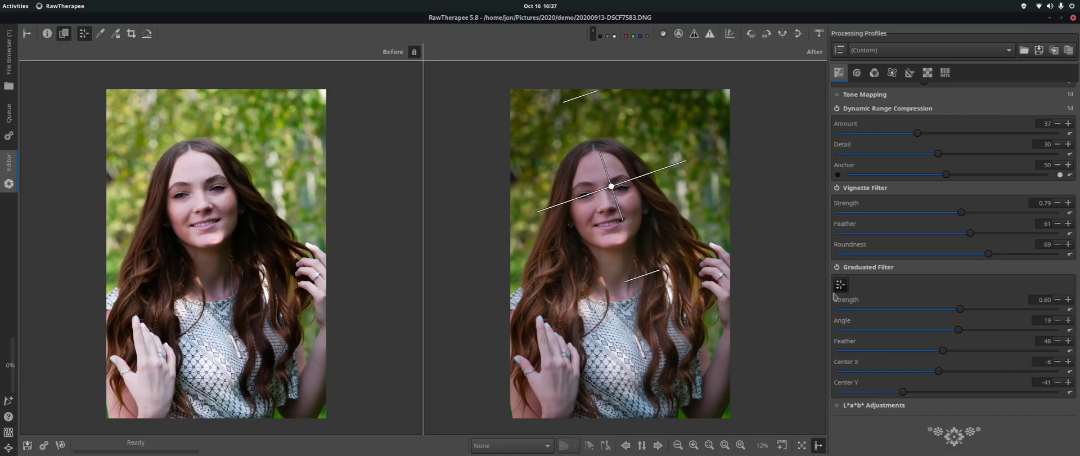
pyautogui.moveTo(959, 334); pyautogui.dragTo(918, 332)
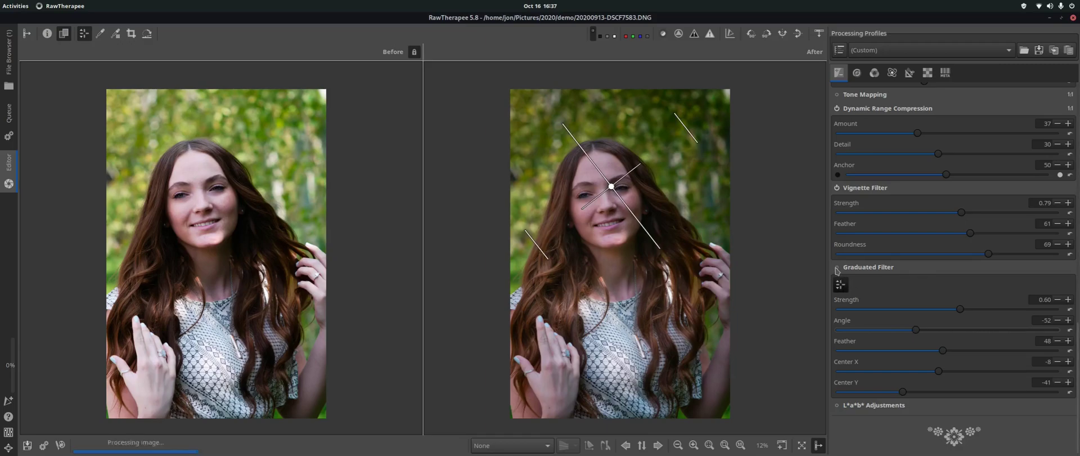
pyautogui.click(836, 268)
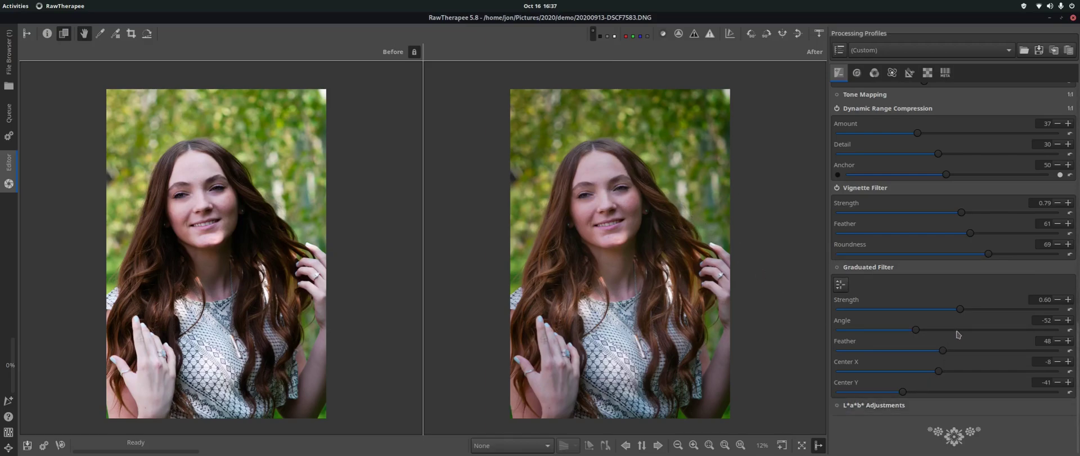
pyautogui.scroll(15, 959, 334)
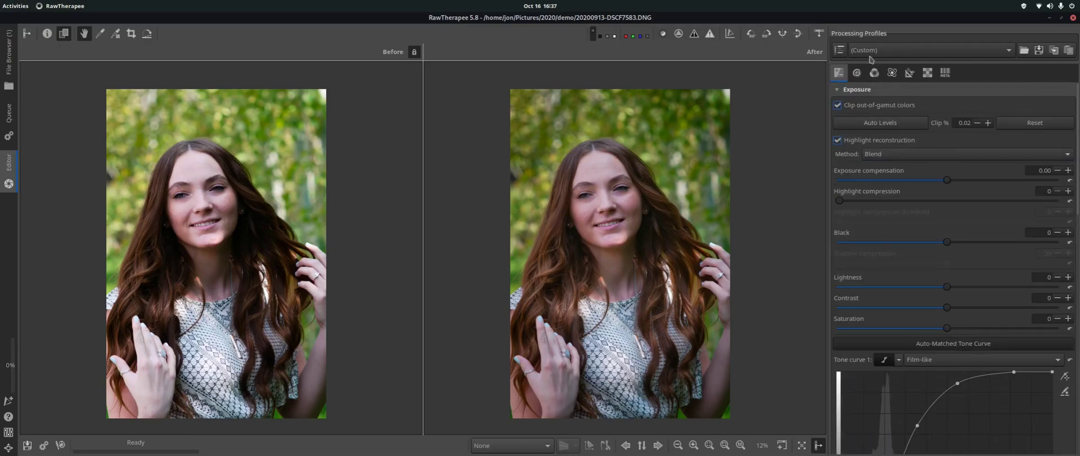
# Look over the detail tools from Sharpening to Haze Removal and examine the face in the before and after views
pyautogui.click(856, 73)
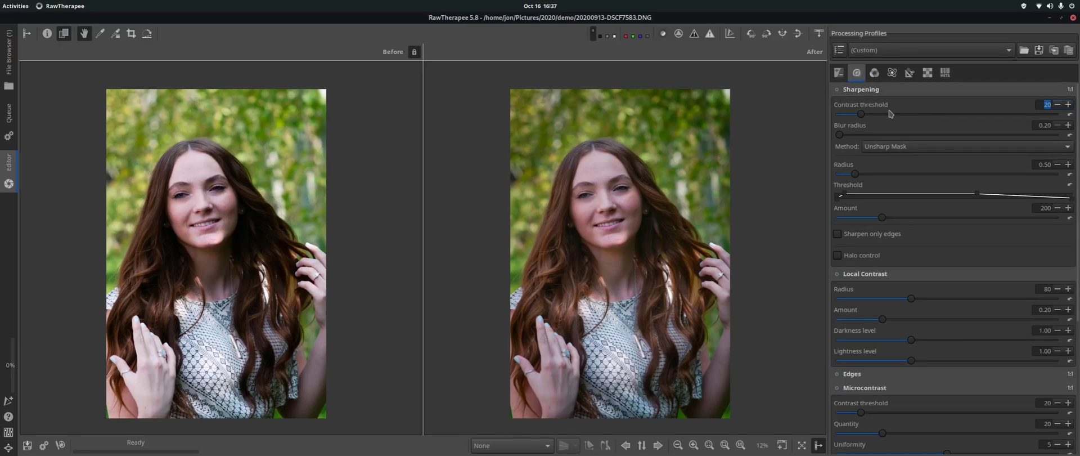
pyautogui.scroll(4, 604, 215)
pyautogui.moveTo(611, 183); pyautogui.dragTo(619, 217)
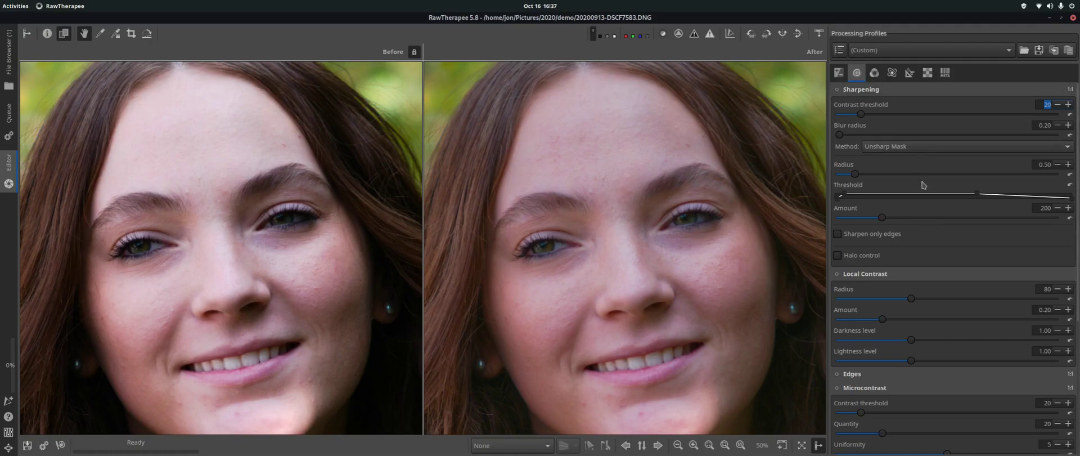
pyautogui.scroll(-5, 910, 215)
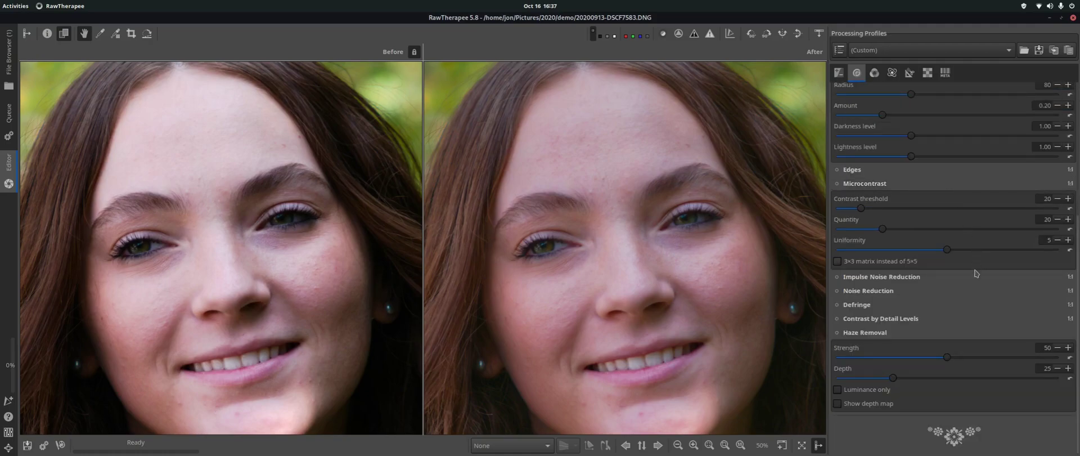
pyautogui.scroll(3, 675, 274)
pyautogui.scroll(-6, 678, 282)
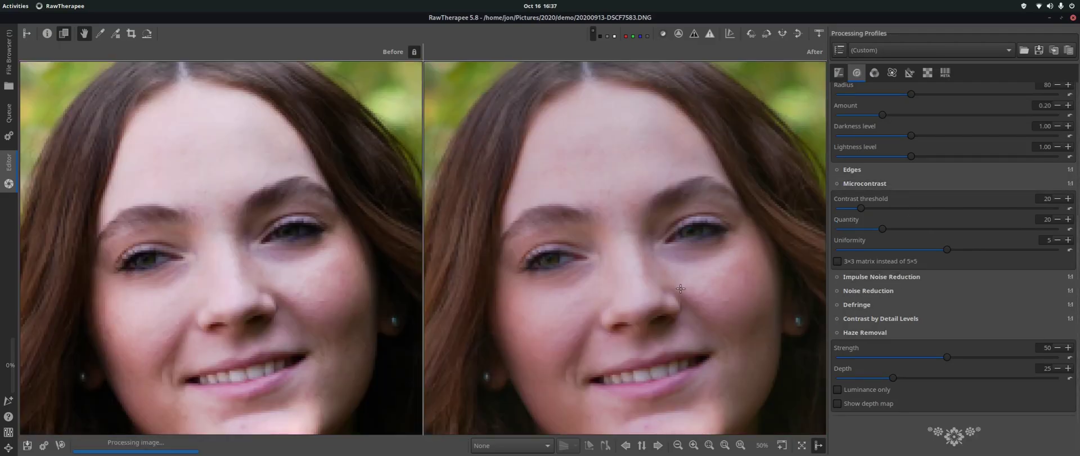
pyautogui.scroll(-2, 630, 214)
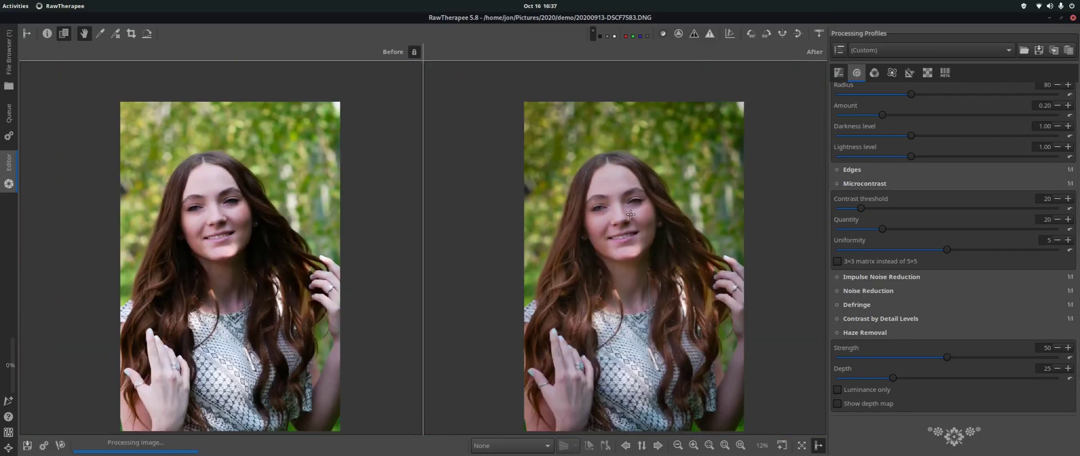
pyautogui.scroll(2, 630, 213)
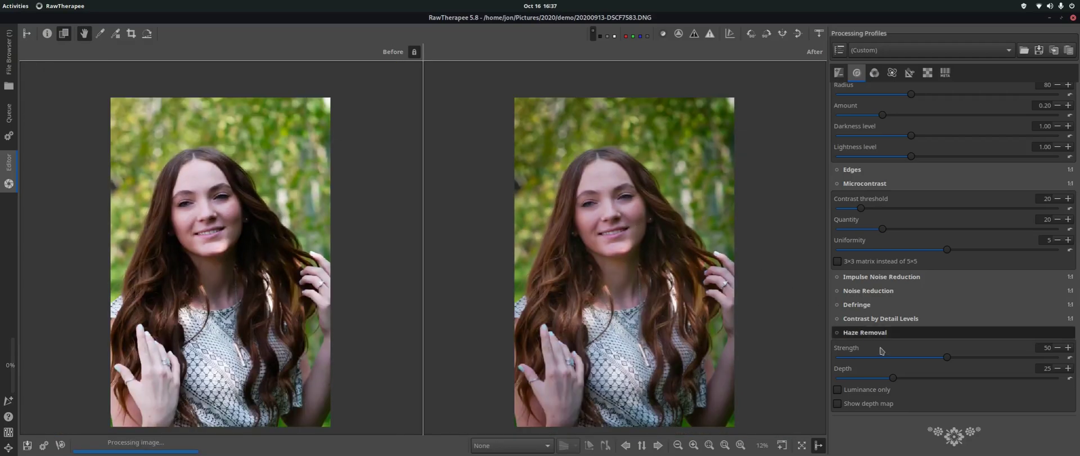
# Enable Haze Removal and set its strength to 29
pyautogui.moveTo(947, 356); pyautogui.dragTo(788, 368)
pyautogui.click(837, 333)
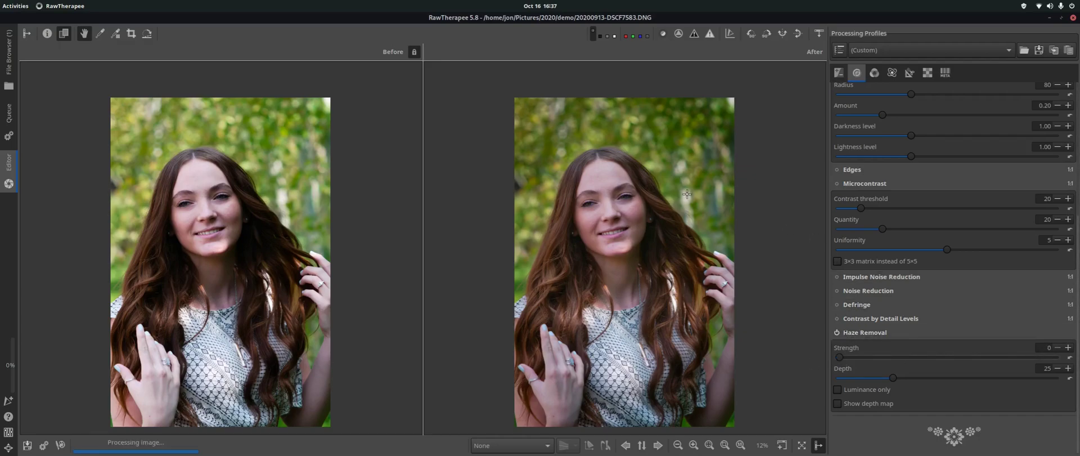
pyautogui.click(843, 358)
pyautogui.moveTo(844, 360); pyautogui.dragTo(902, 360)
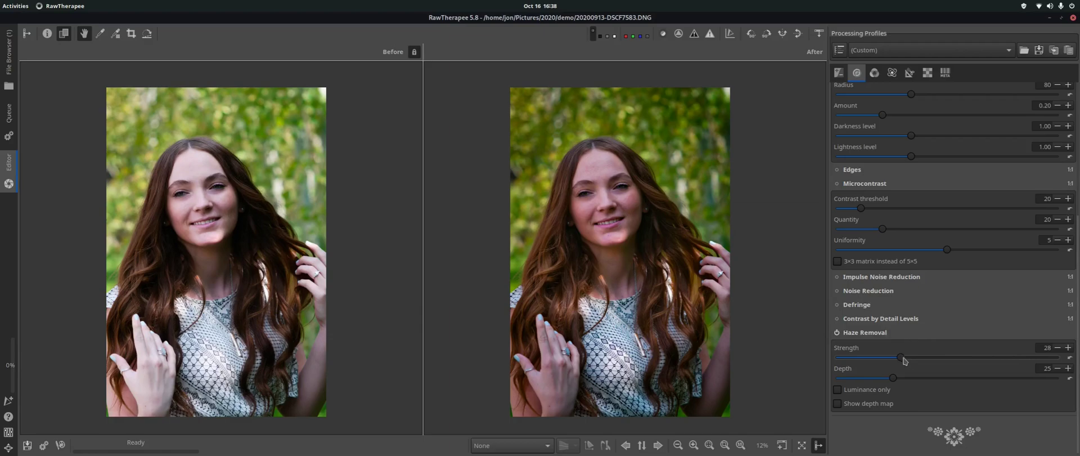
pyautogui.moveTo(901, 358); pyautogui.dragTo(904, 361)
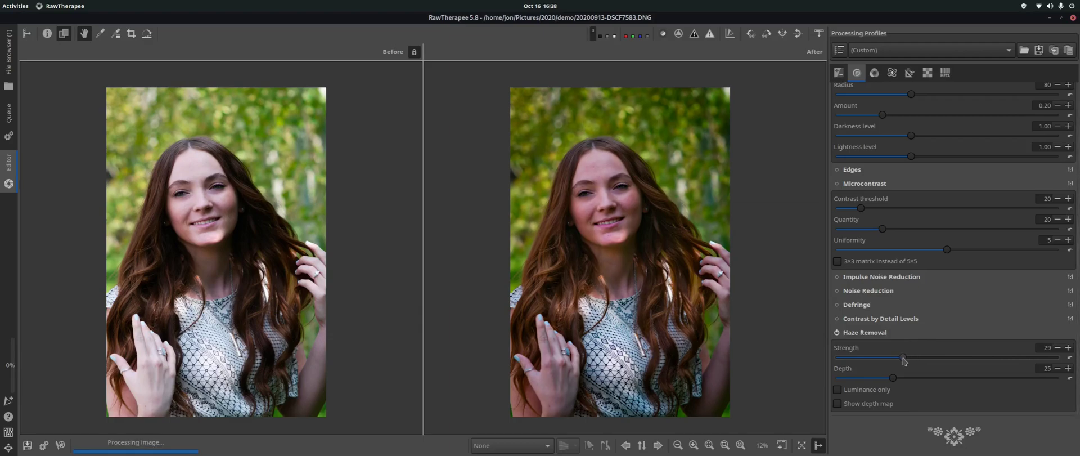
# Test the Luminance only option of Haze Removal, switch it back off, and set the strength to 31
pyautogui.click(838, 389)
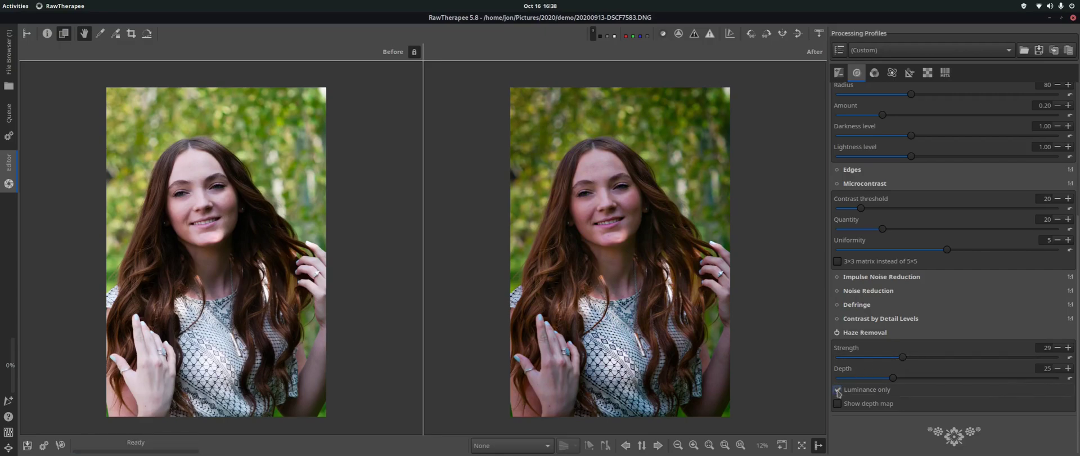
pyautogui.click(838, 390)
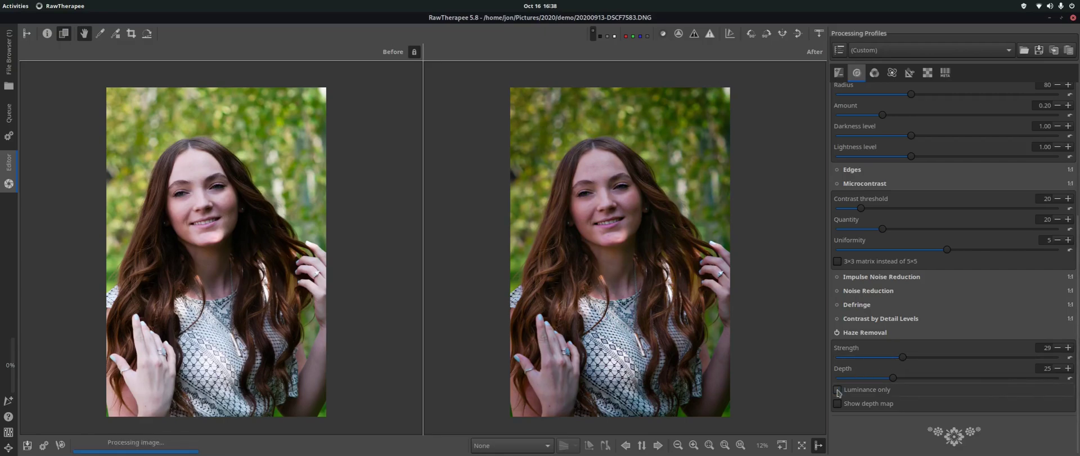
pyautogui.moveTo(904, 357); pyautogui.dragTo(906, 360)
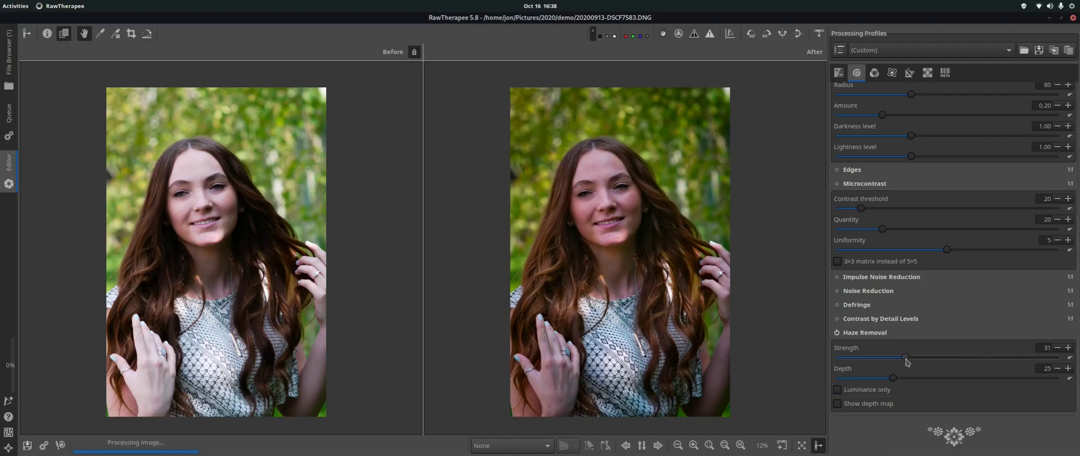
# Compare the portrait with Haze Removal off and on, leave it enabled, and examine the subject more closely
pyautogui.click(837, 333)
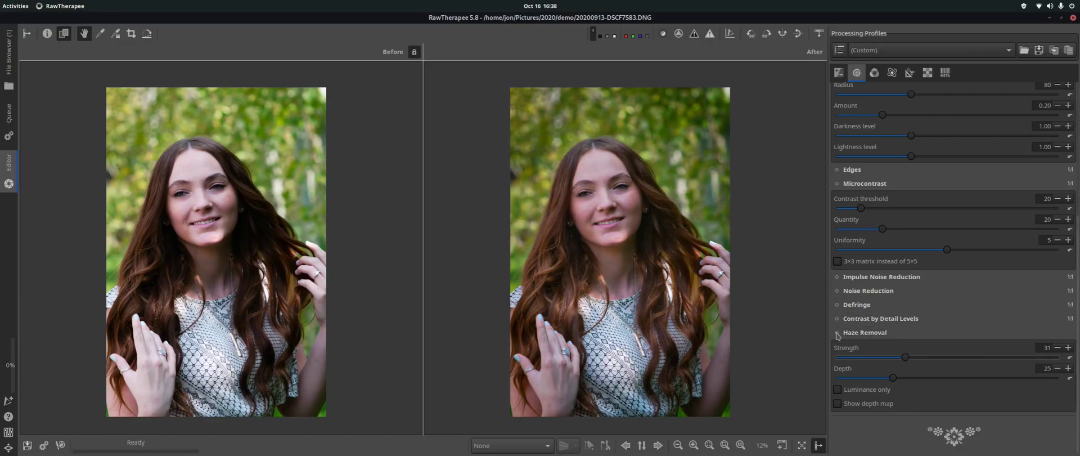
pyautogui.click(837, 334)
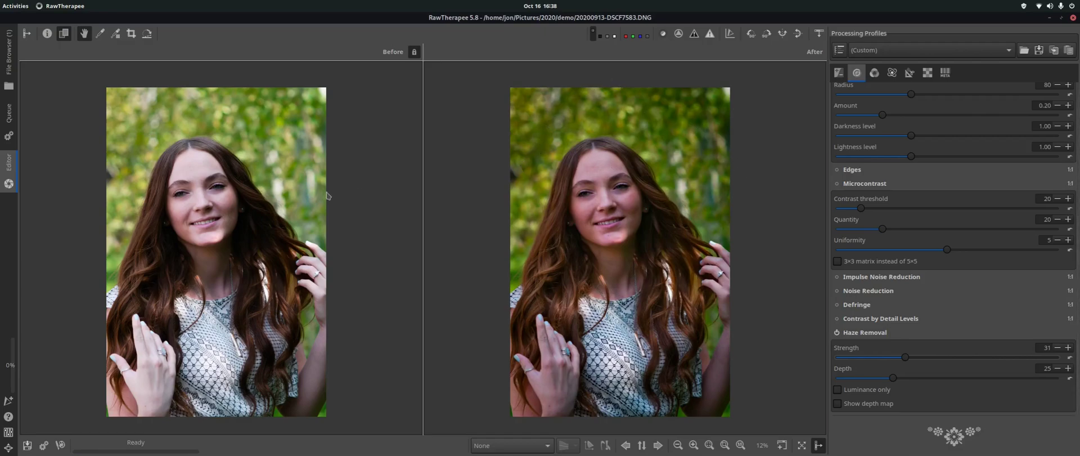
pyautogui.scroll(2, 208, 208)
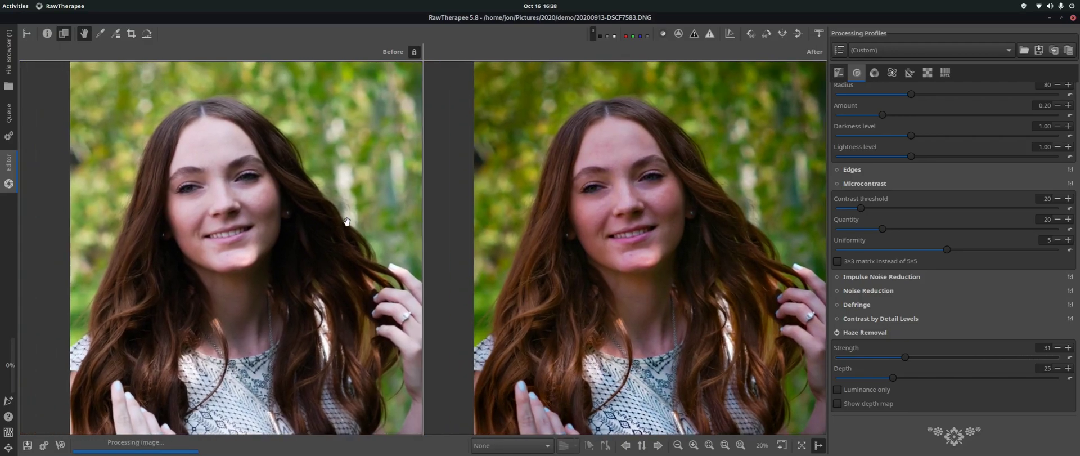
pyautogui.moveTo(288, 209); pyautogui.dragTo(324, 218)
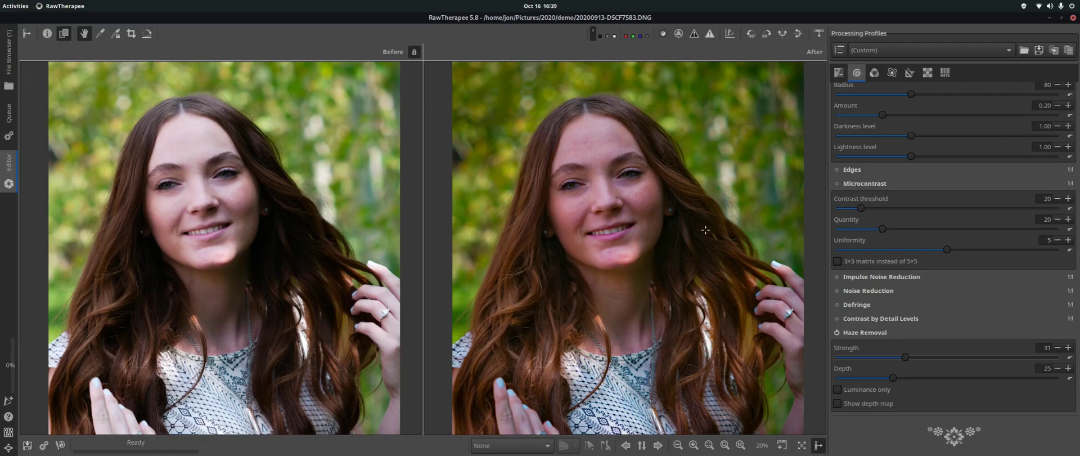
# Enable Vibrance, protect the skin-tones, and try raising Pastel Tones to 58
pyautogui.click(875, 73)
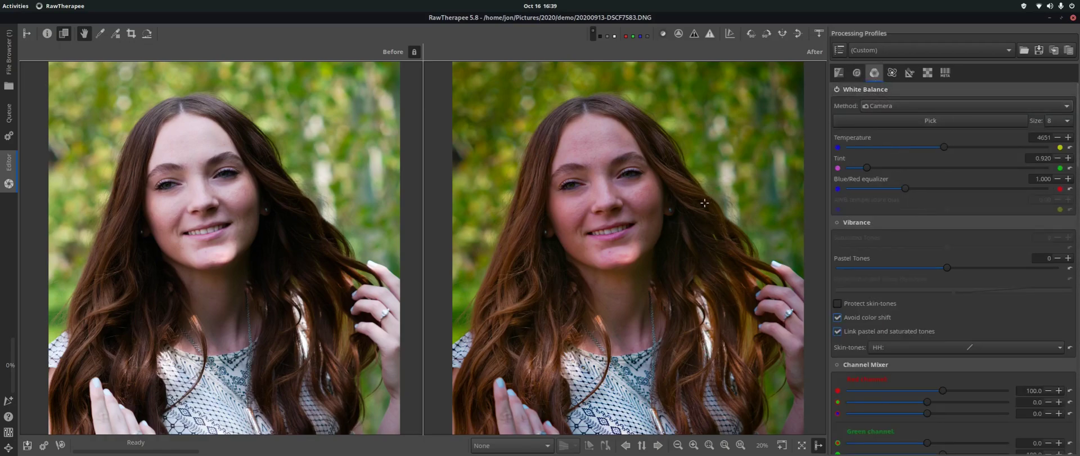
pyautogui.scroll(-2, 693, 205)
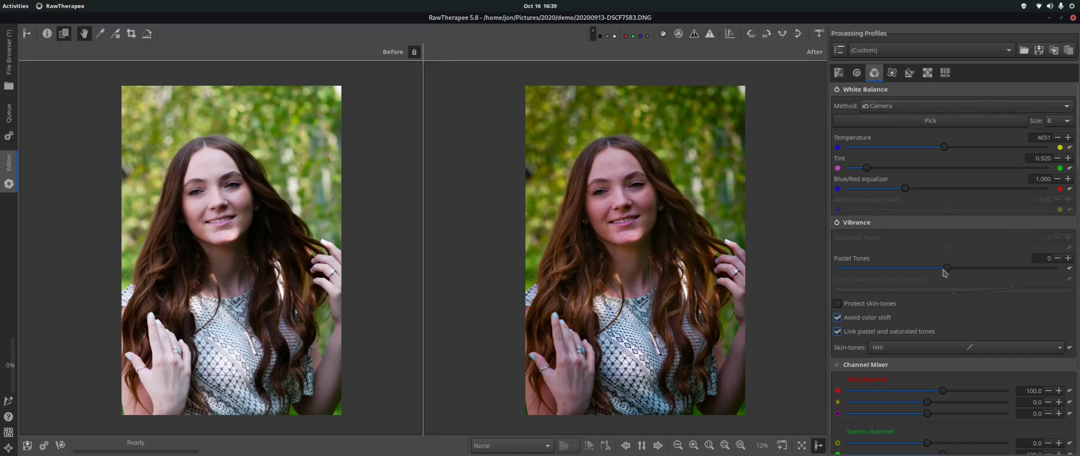
pyautogui.moveTo(948, 272)
pyautogui.mouseDown()
pyautogui.moveTo(984, 271)
pyautogui.moveTo(861, 269)
pyautogui.moveTo(952, 273)
pyautogui.mouseUp()
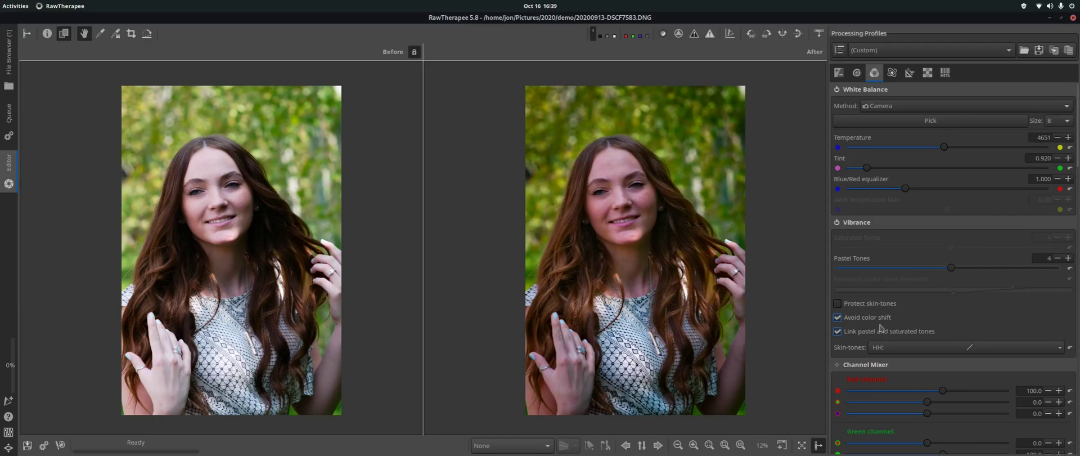
pyautogui.click(838, 303)
pyautogui.moveTo(952, 268); pyautogui.dragTo(1008, 269)
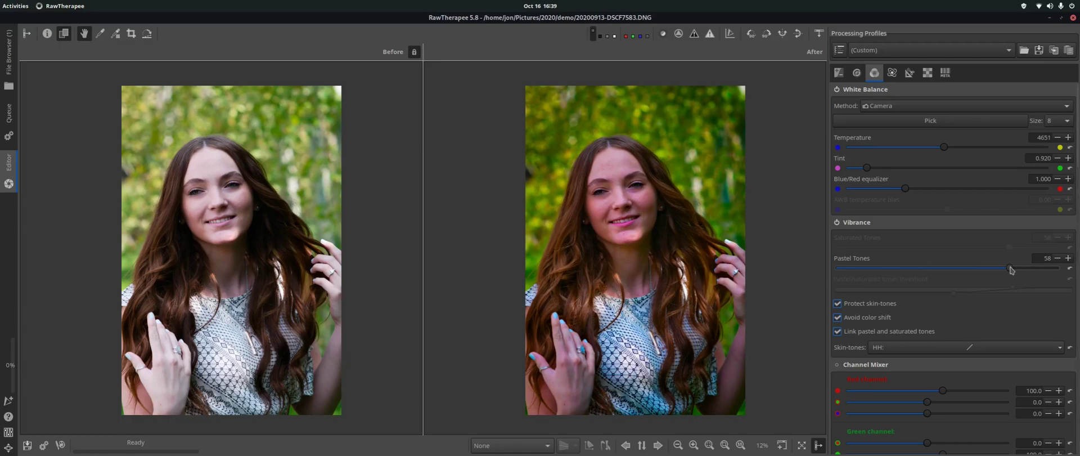
# Check the available skin-tones curve types, lower Pastel Tones to 1, and turn Vibrance off
pyautogui.click(1058, 348)
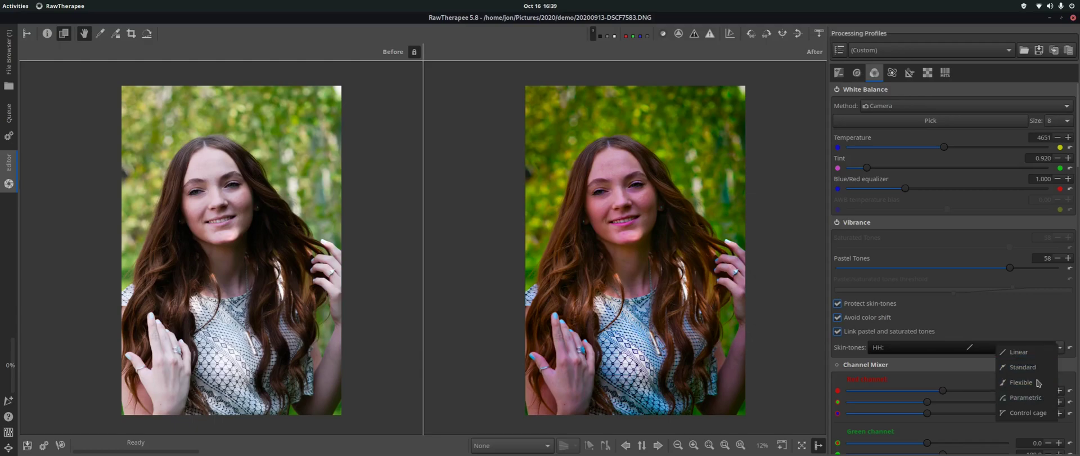
pyautogui.click(1064, 349)
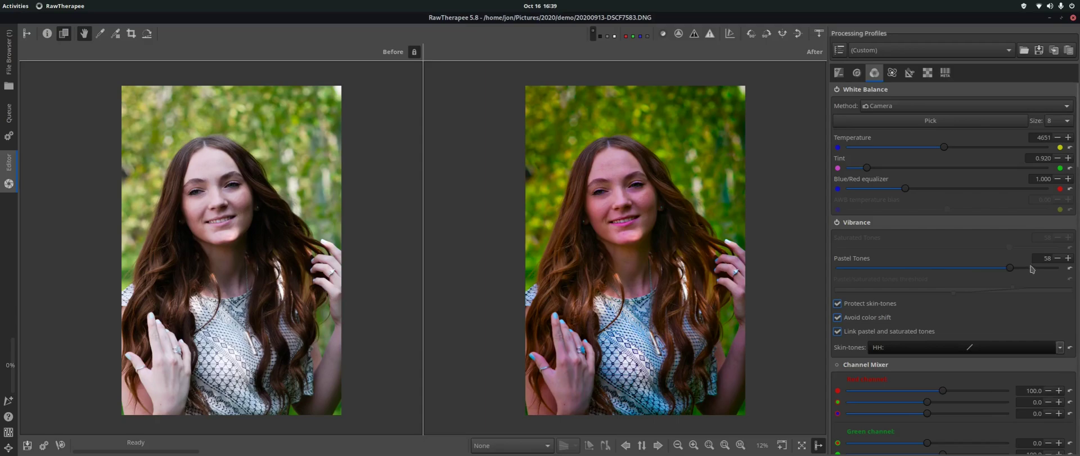
pyautogui.moveTo(1013, 270); pyautogui.dragTo(949, 269)
pyautogui.moveTo(946, 268); pyautogui.dragTo(948, 268)
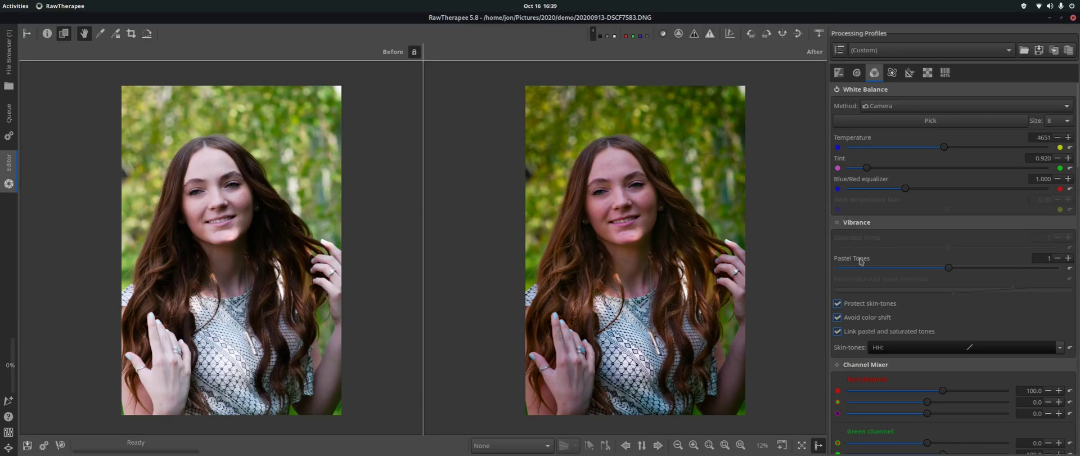
# Set the Color Toning method to Saturation 2 colors and enable Color Toning
pyautogui.scroll(-3, 928, 251)
pyautogui.scroll(-10, 927, 243)
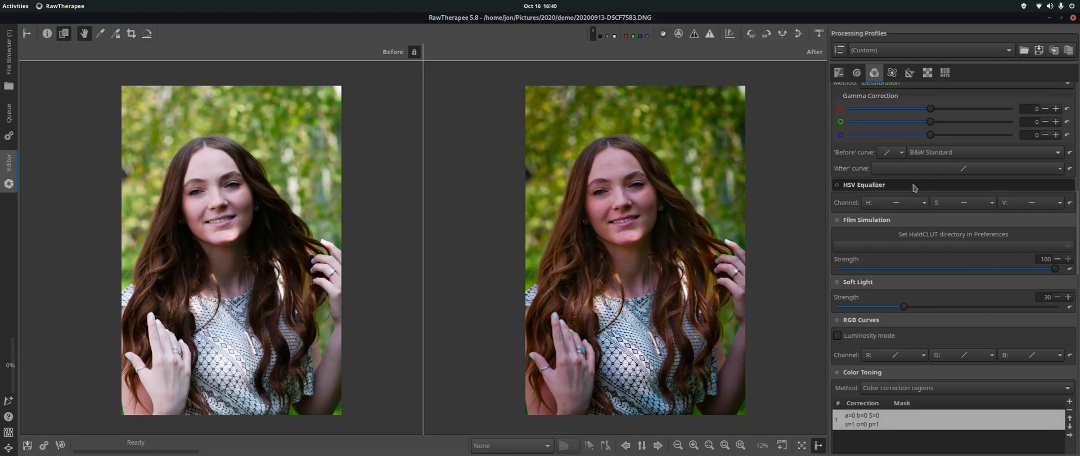
pyautogui.scroll(-5, 945, 217)
pyautogui.scroll(-2, 946, 217)
pyautogui.scroll(2, 948, 242)
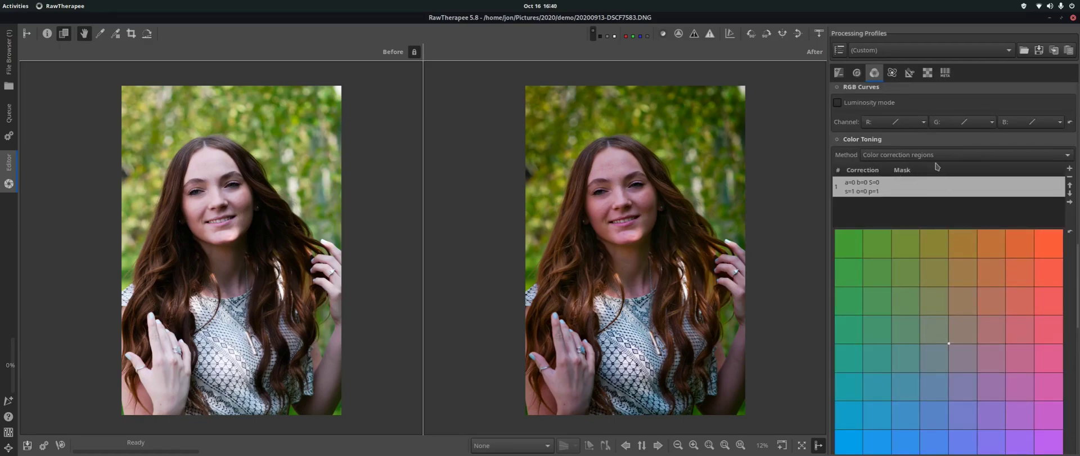
pyautogui.click(1068, 157)
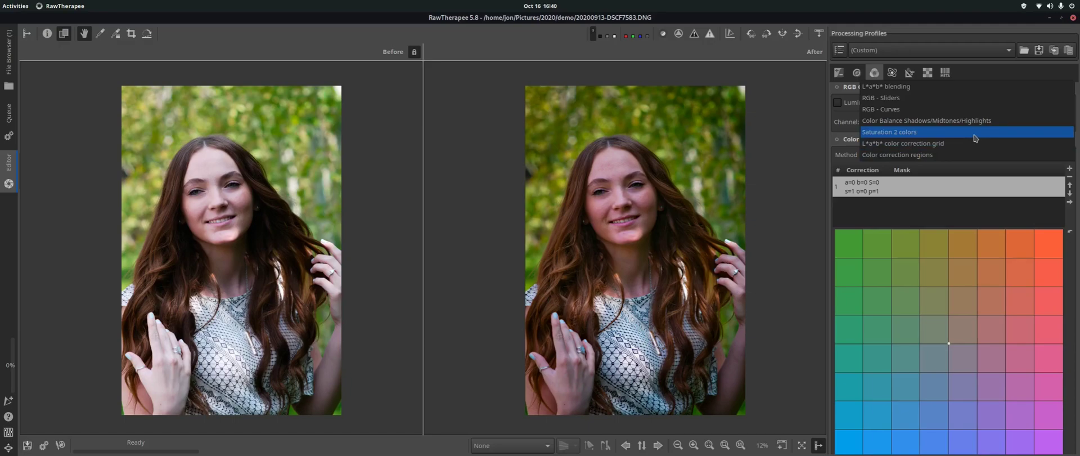
pyautogui.click(898, 136)
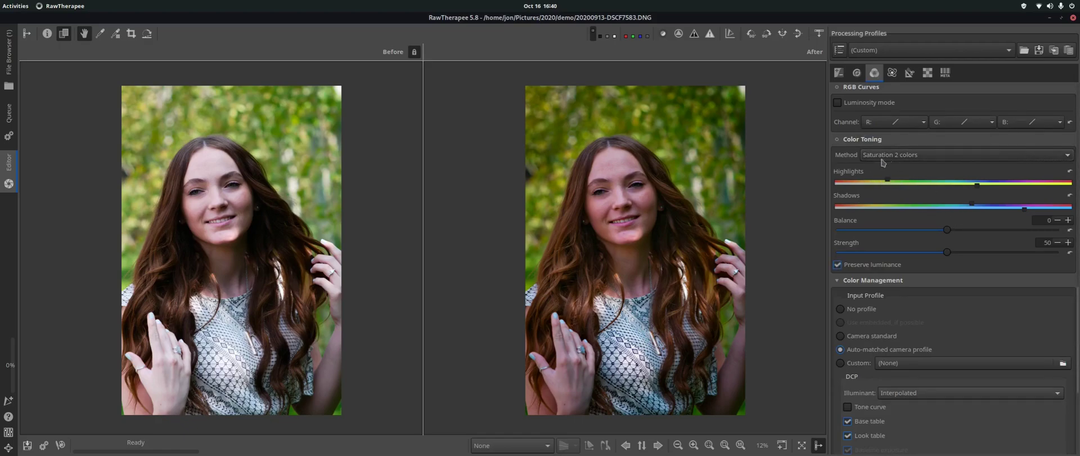
pyautogui.click(836, 140)
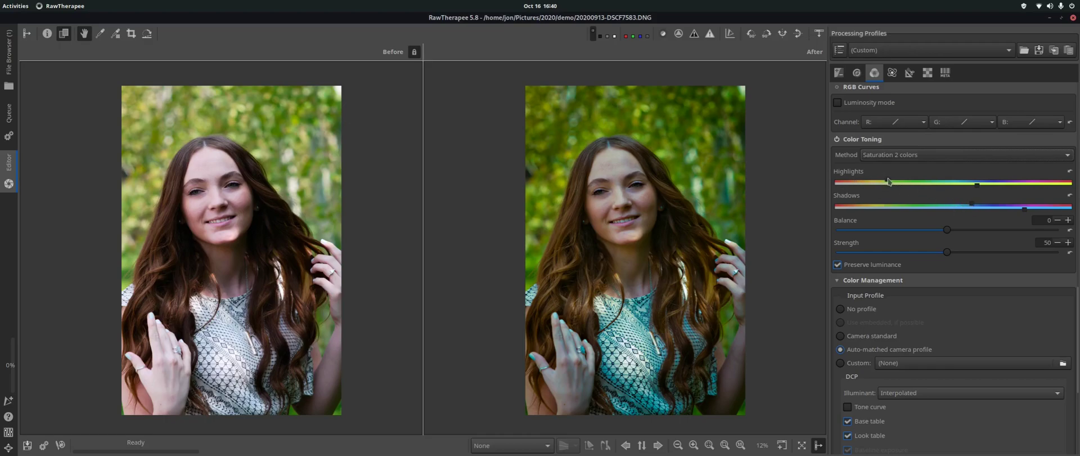
# Shift the Color Toning highlights hue to 55 and check the effect on the face up close
pyautogui.moveTo(888, 182); pyautogui.dragTo(872, 184)
pyautogui.moveTo(872, 185)
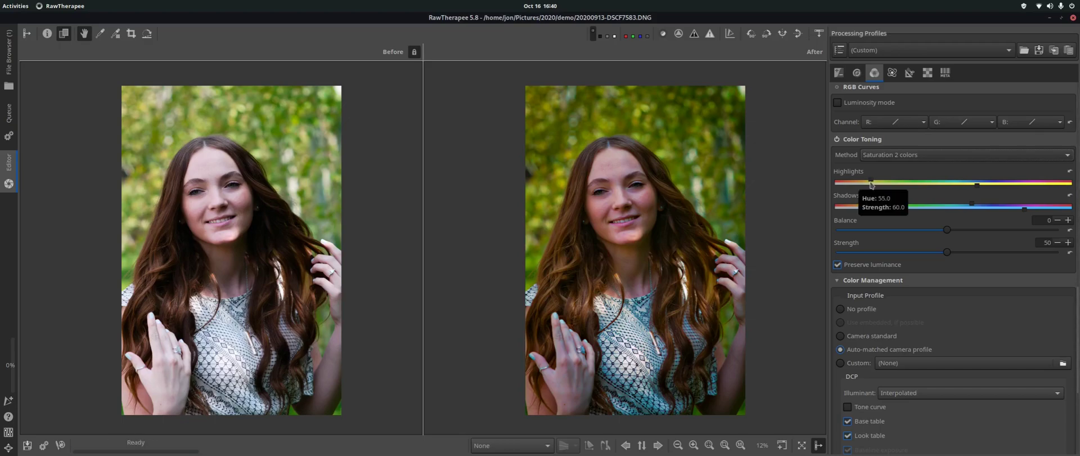
pyautogui.scroll(2, 634, 209)
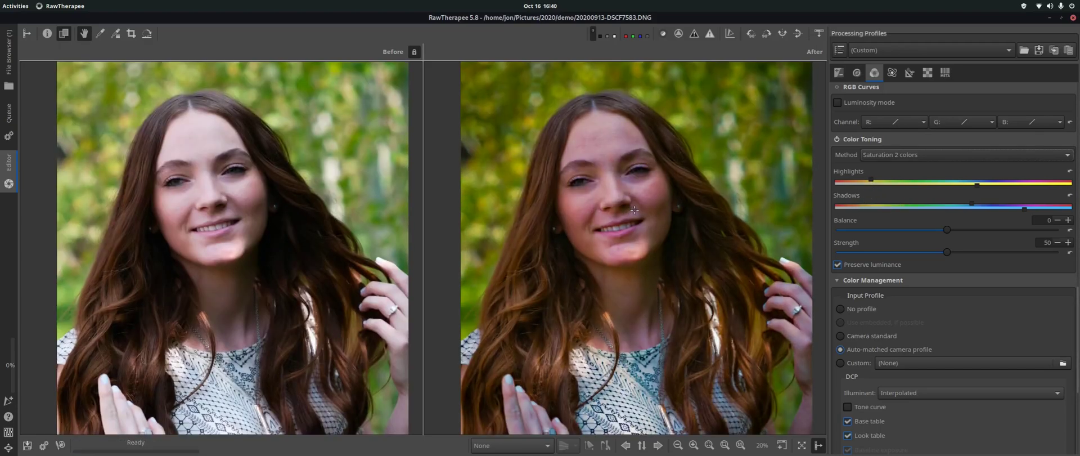
pyautogui.moveTo(627, 210)
pyautogui.mouseDown()
pyautogui.moveTo(641, 176)
pyautogui.moveTo(625, 223)
pyautogui.moveTo(623, 204)
pyautogui.mouseUp()
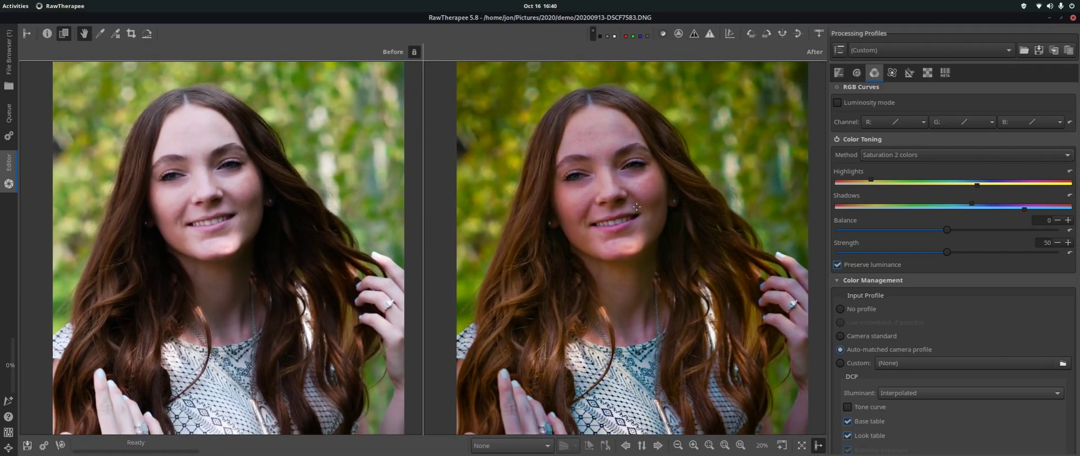
pyautogui.scroll(-2, 638, 243)
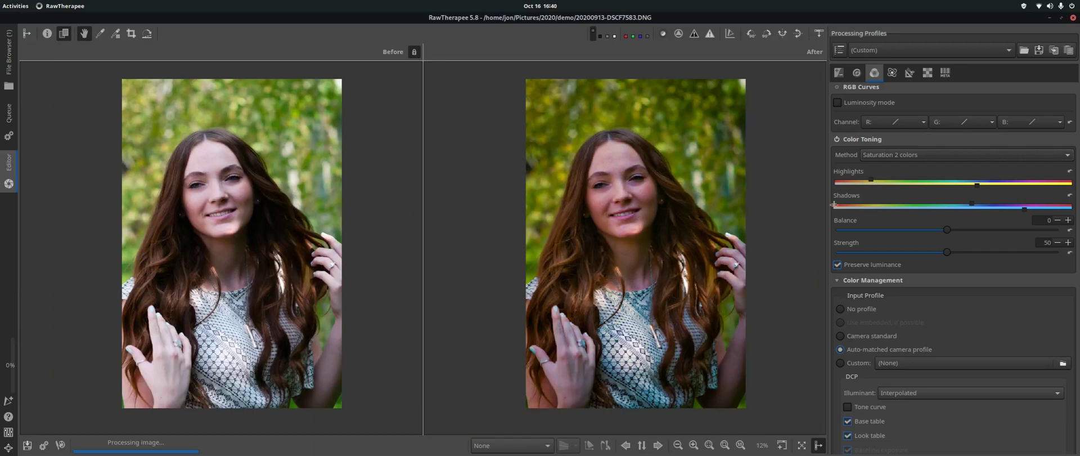
# Try reducing the highlights toning strength and shifting the shadows hue toward blue, and turn Color Toning off
pyautogui.moveTo(977, 185)
pyautogui.mouseDown()
pyautogui.moveTo(941, 188)
pyautogui.moveTo(1069, 195)
pyautogui.moveTo(972, 192)
pyautogui.mouseUp()
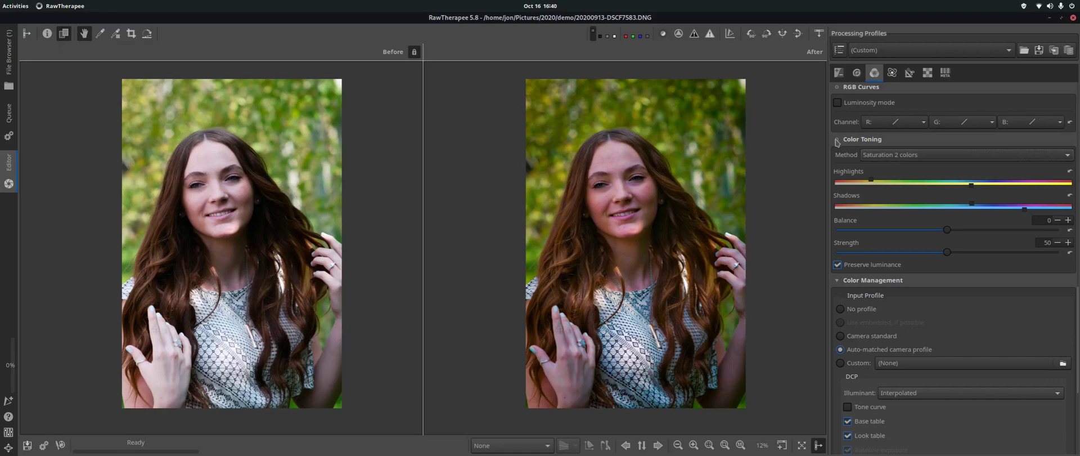
pyautogui.moveTo(973, 204); pyautogui.dragTo(985, 207)
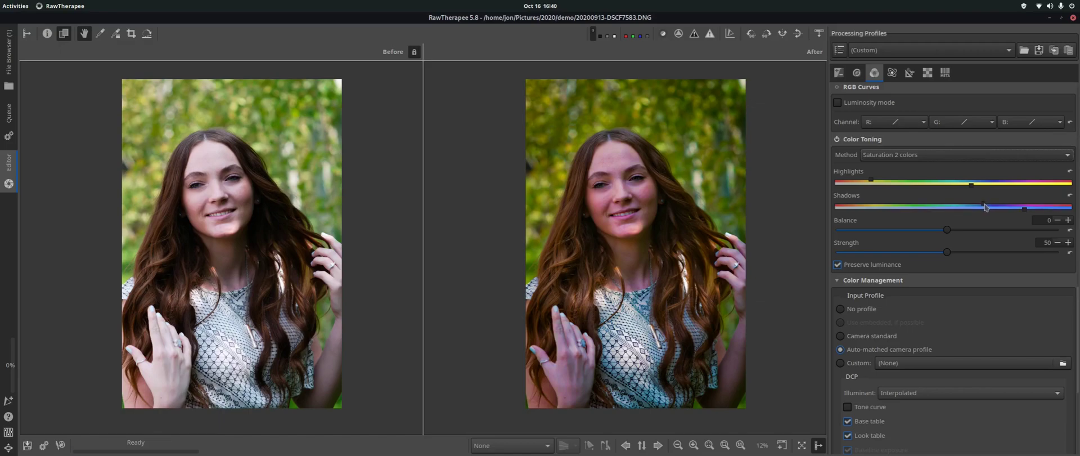
pyautogui.moveTo(983, 206)
pyautogui.moveTo(970, 187); pyautogui.dragTo(960, 191)
pyautogui.click(837, 139)
# Return to the exposure tools and compare the facial skin detail in the before and after views
pyautogui.click(839, 74)
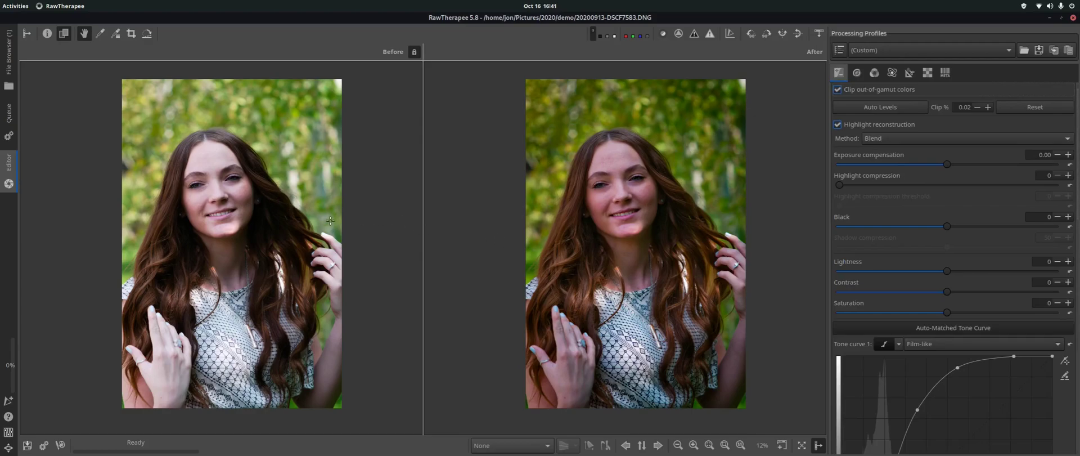
pyautogui.scroll(2, 331, 220)
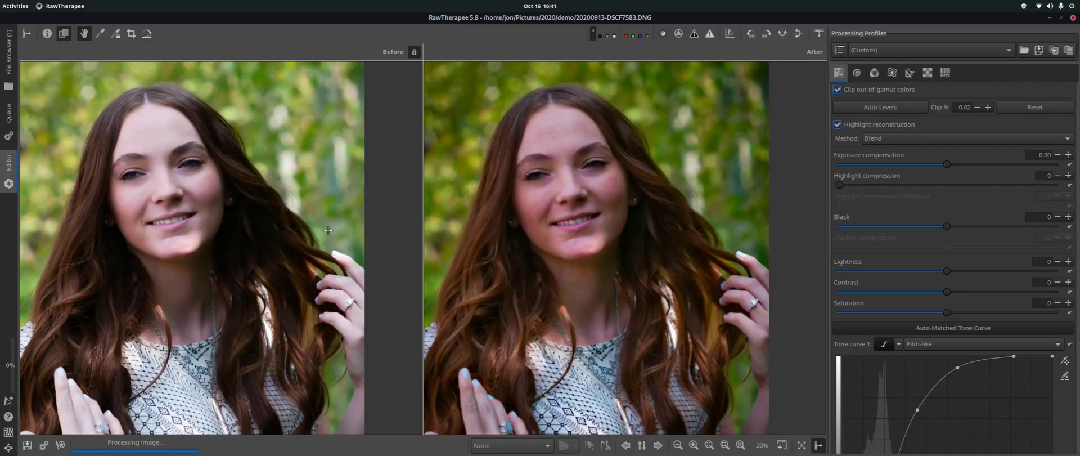
pyautogui.scroll(3, 329, 230)
pyautogui.moveTo(311, 226); pyautogui.dragTo(467, 249)
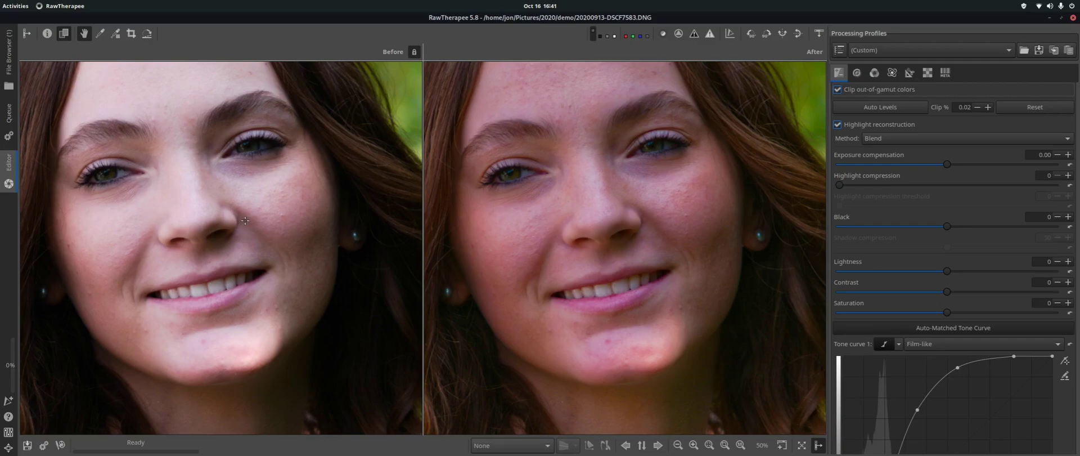
pyautogui.scroll(-1, 245, 221)
pyautogui.scroll(-1, 248, 215)
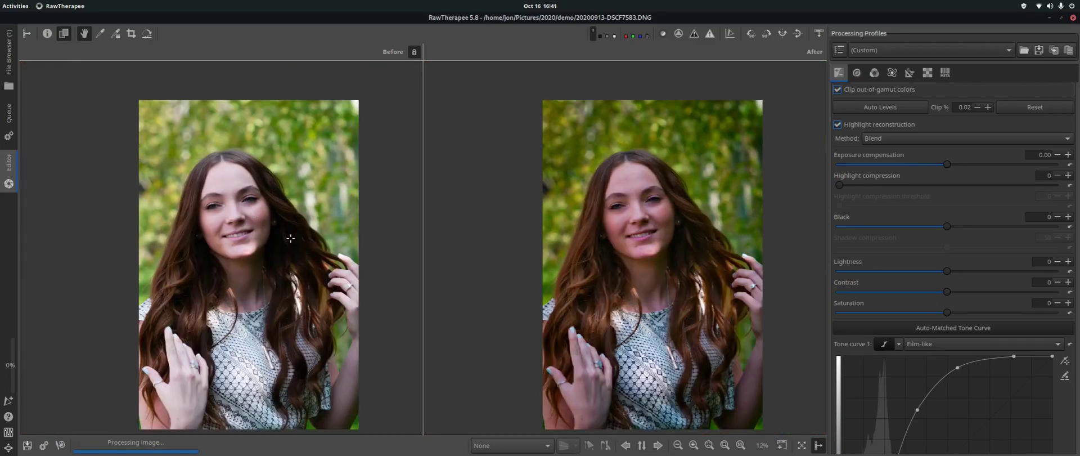